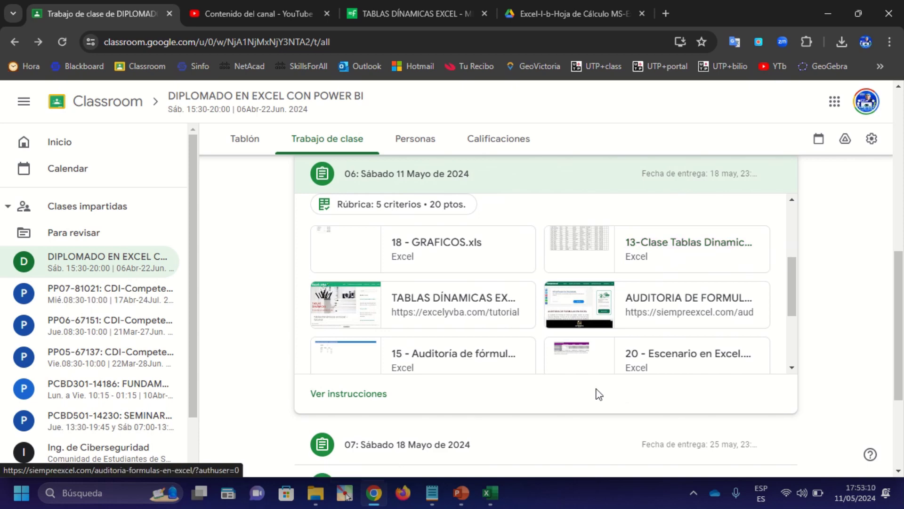
Switch to the Excel workbook and remove the filter from the header row A1:J1 on the personal sheet.
left_click(493, 500)
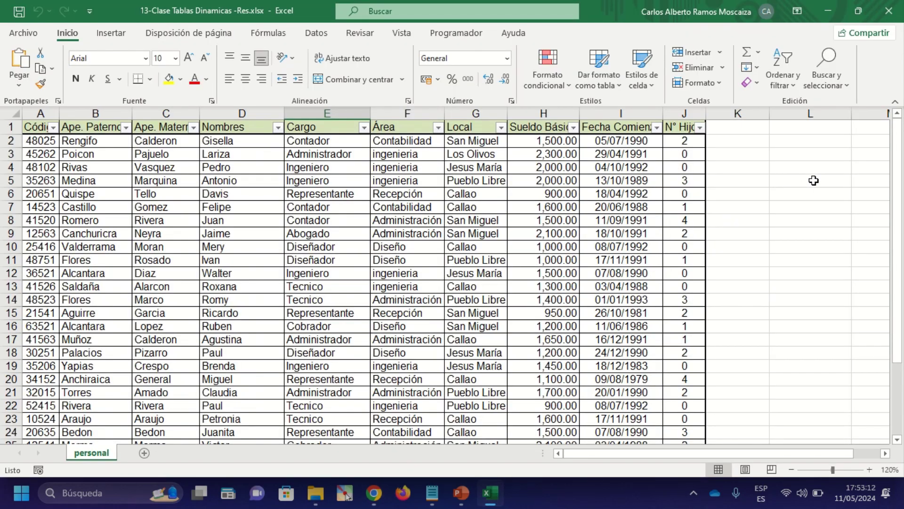
left_click(424, 264)
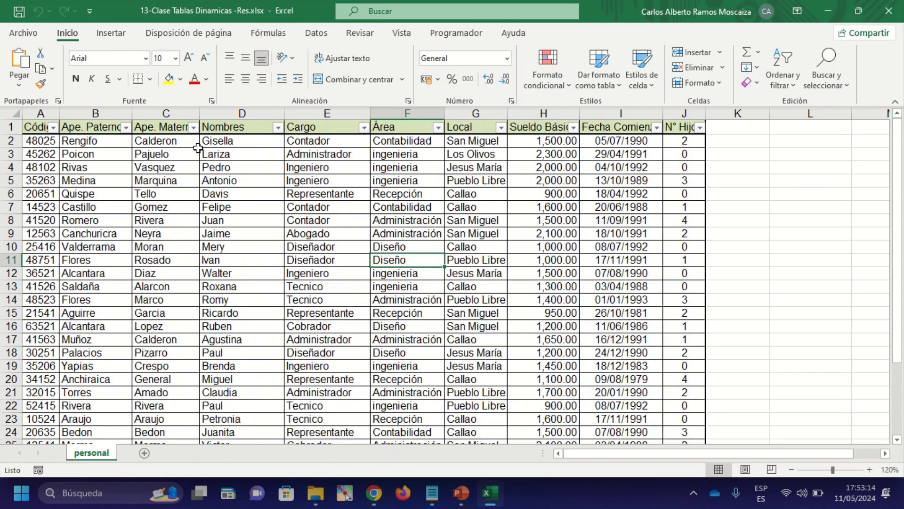
left_click(40, 134)
left_click_drag(91, 128, 687, 129)
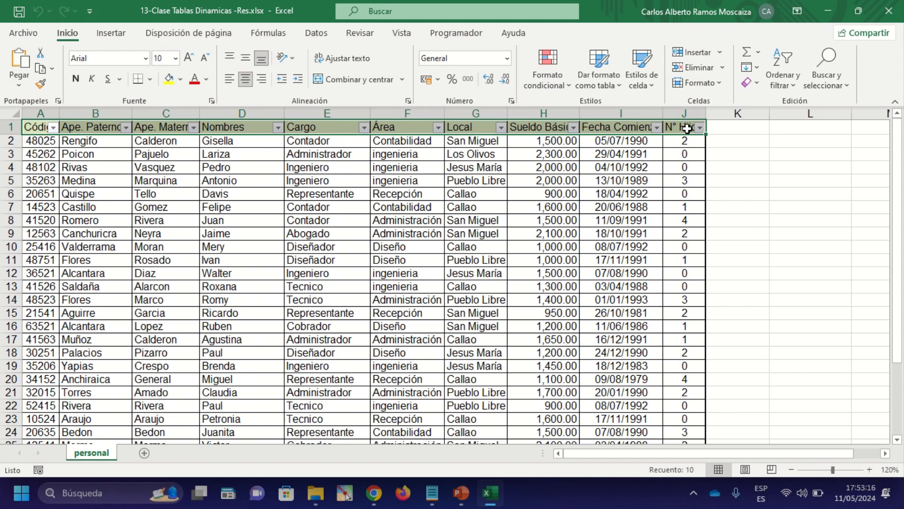
left_click(786, 81)
left_click(800, 160)
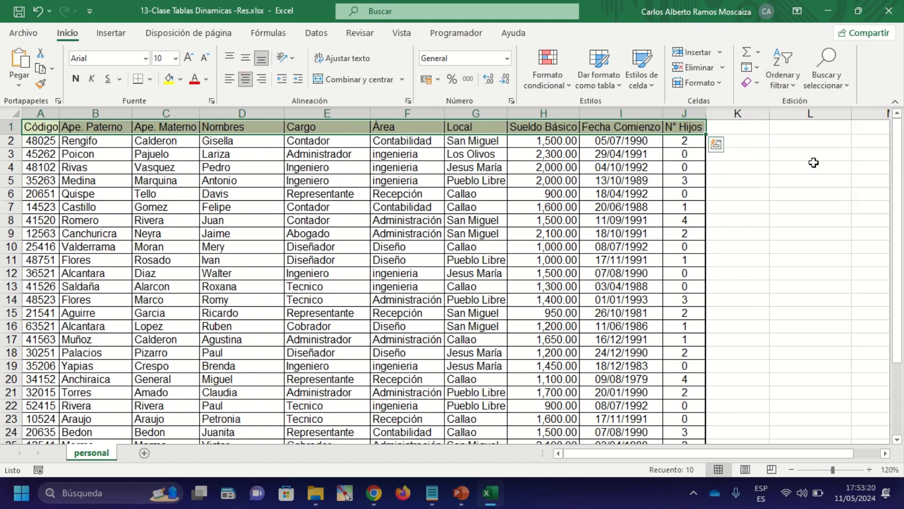
Apply a filter to the header row from Código to N° Hijos.
left_click(481, 207)
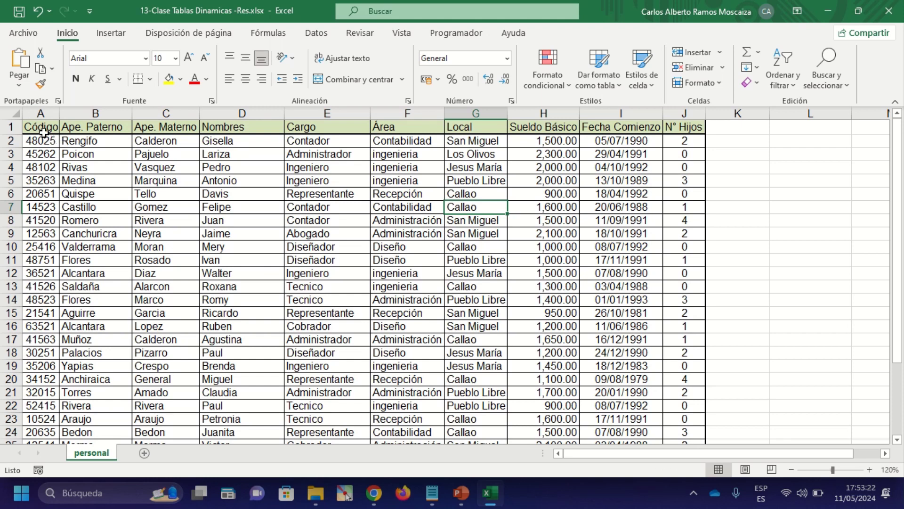
left_click_drag(44, 130, 685, 128)
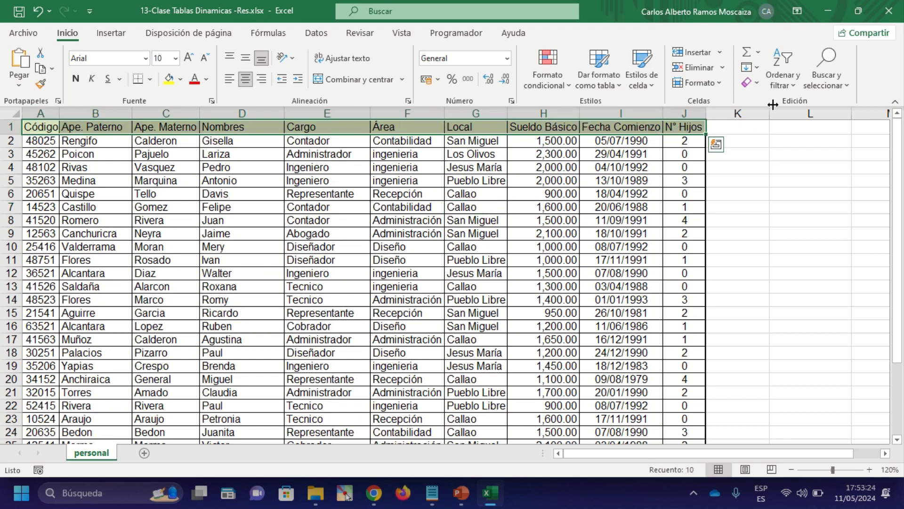
left_click(783, 71)
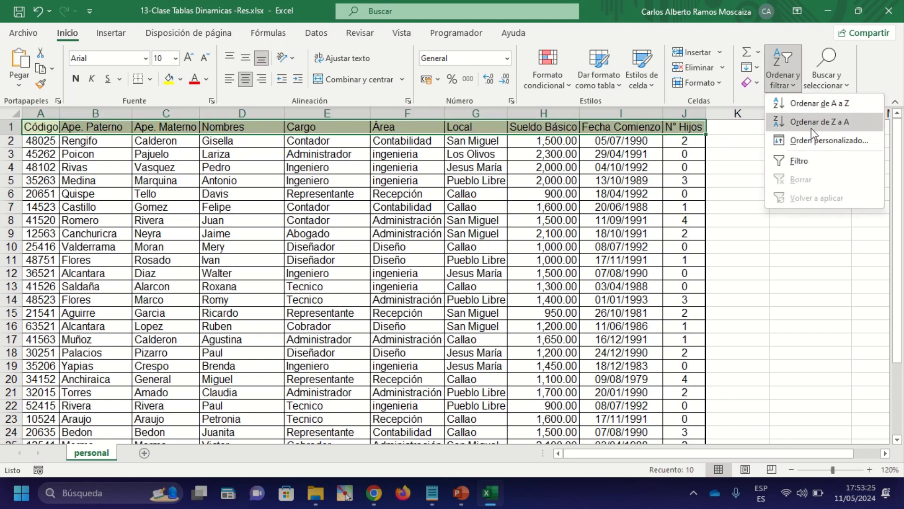
left_click(784, 161)
left_click(526, 209)
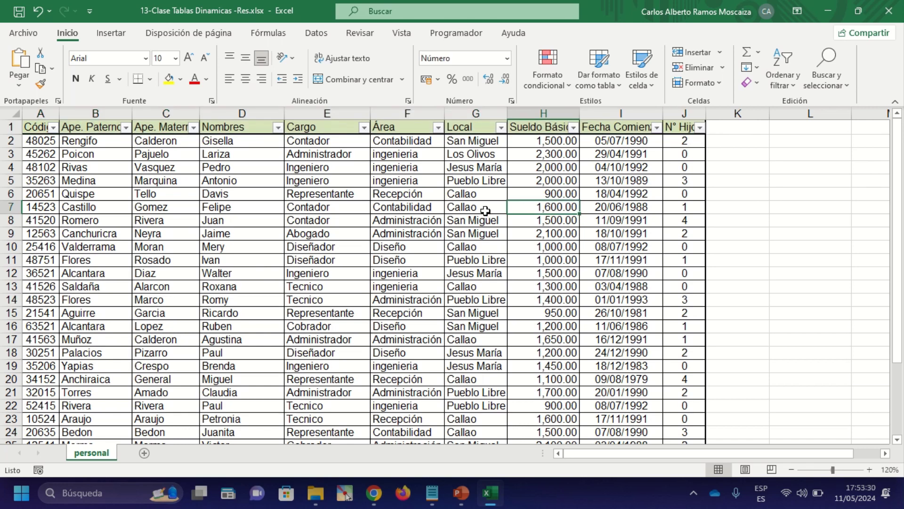
Filter the Local column to Callao only and select the visible Sueldo Básico values to check their sum.
left_click(501, 129)
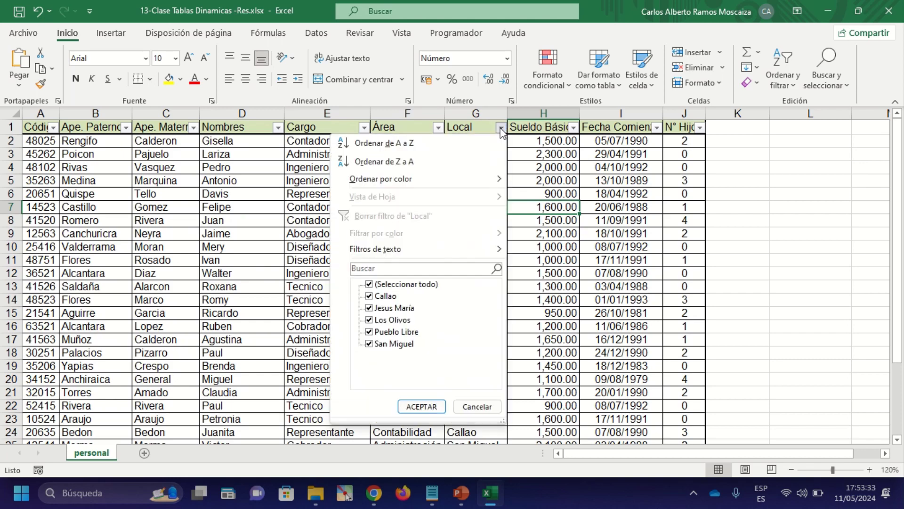
left_click(375, 285)
left_click(369, 296)
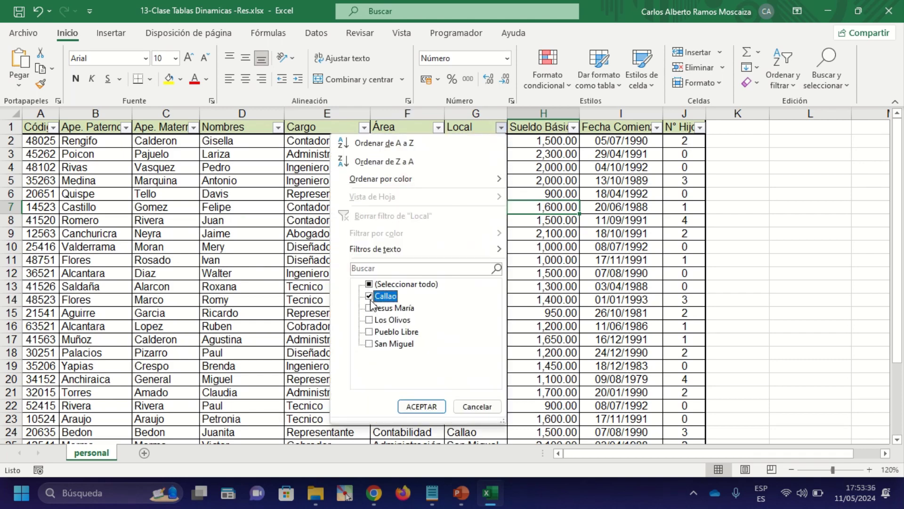
left_click(427, 406)
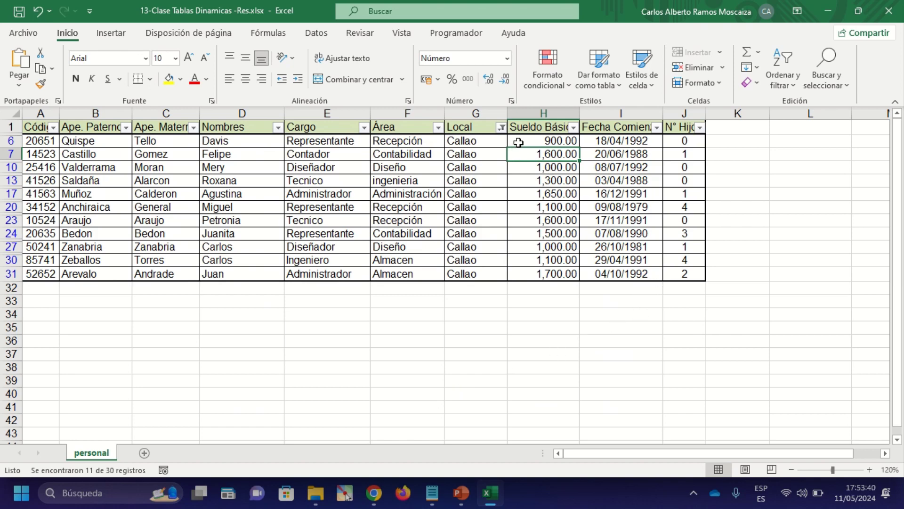
left_click_drag(530, 141, 543, 272)
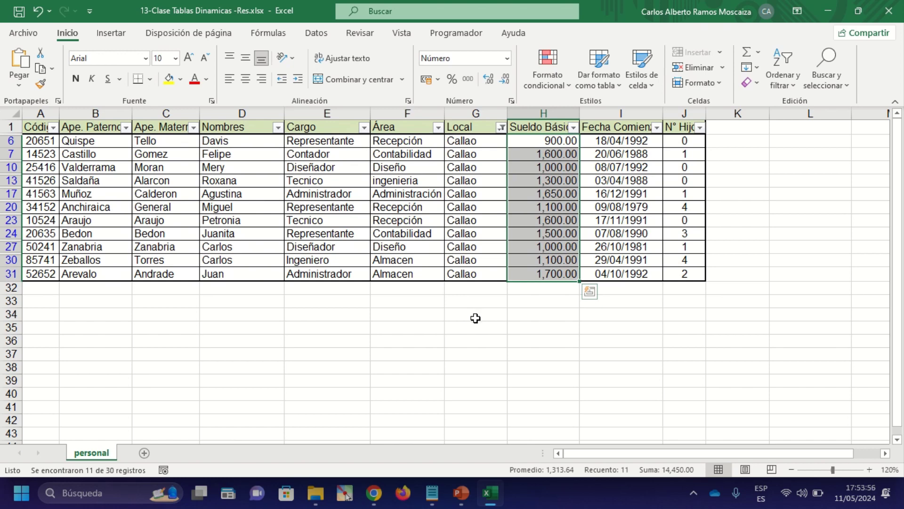
Restore all locations in the Local column's filter.
left_click(500, 127)
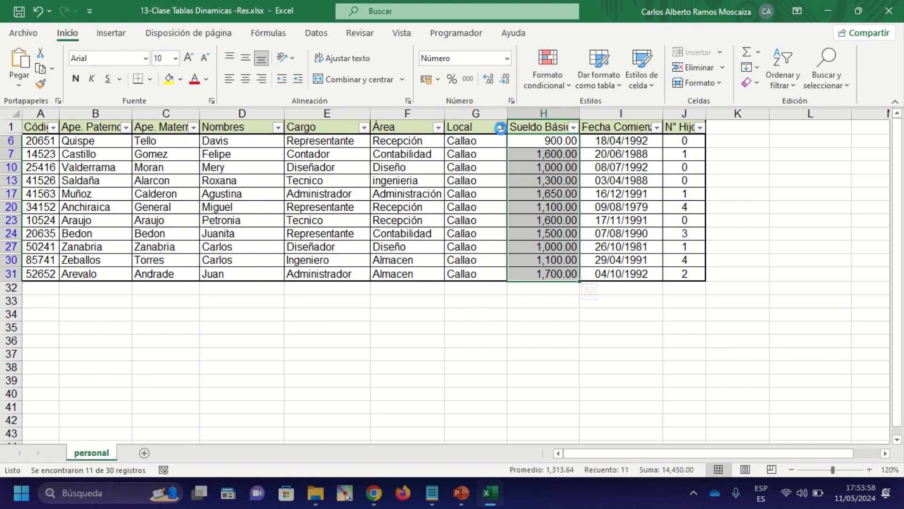
left_click(369, 284)
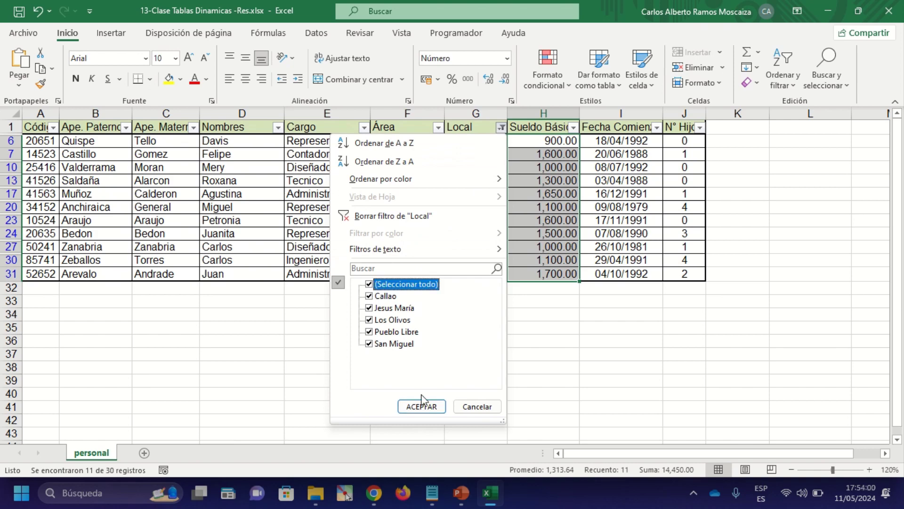
left_click(422, 399)
left_click(583, 222)
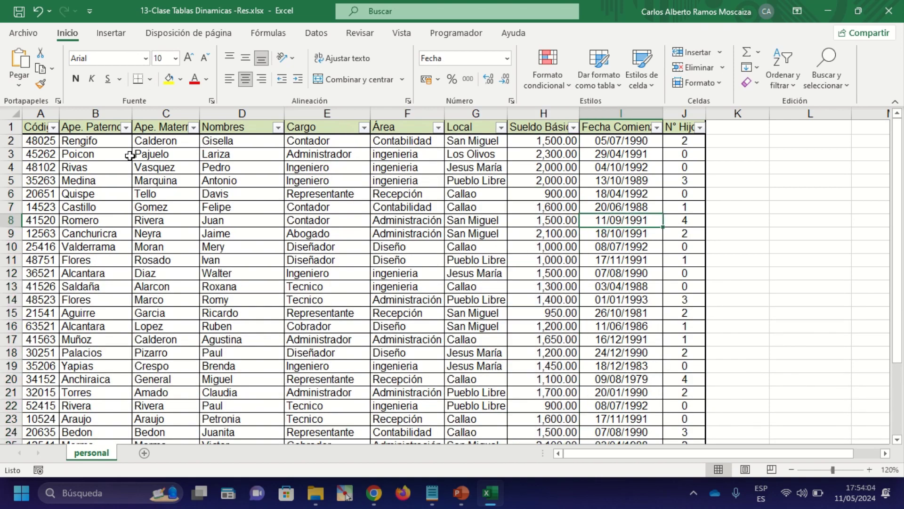
Create a pivot table from the full personal data range A1:J31, placed on a new worksheet.
left_click(30, 127)
left_click_drag(31, 127, 687, 387)
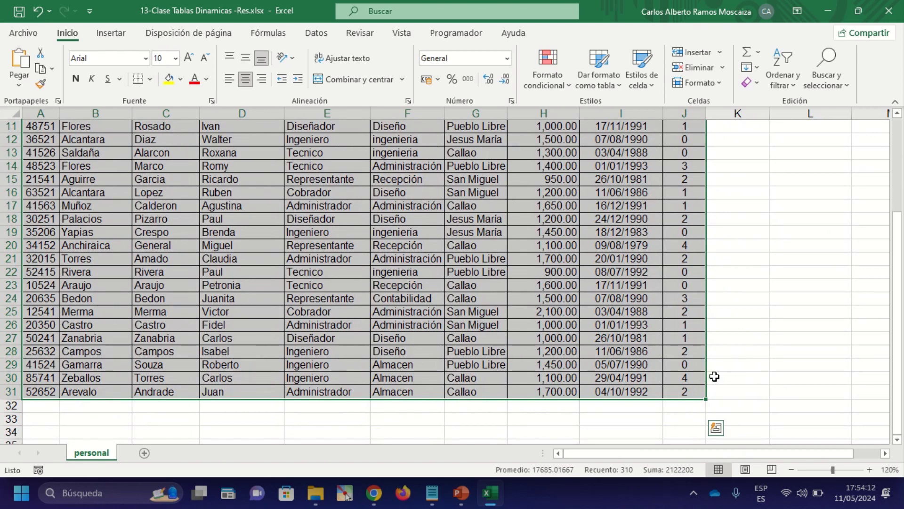
scroll(715, 203, "up", 4)
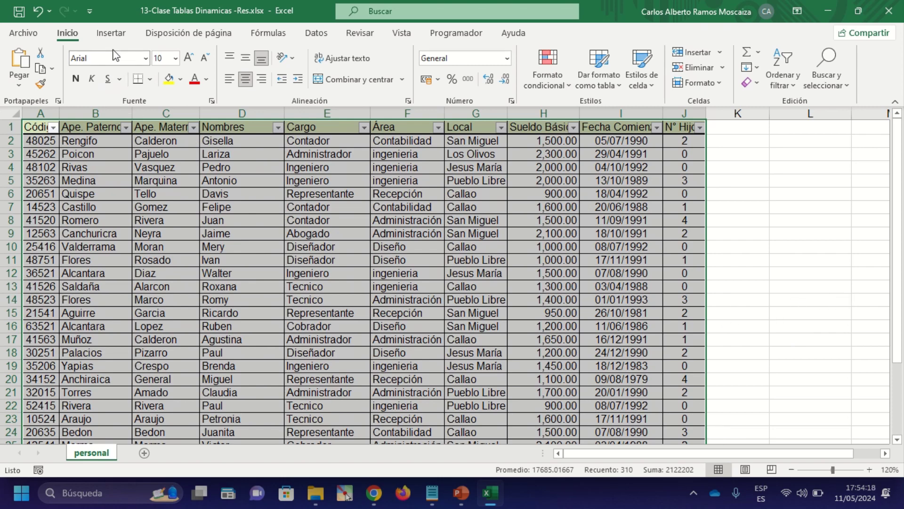
left_click(111, 33)
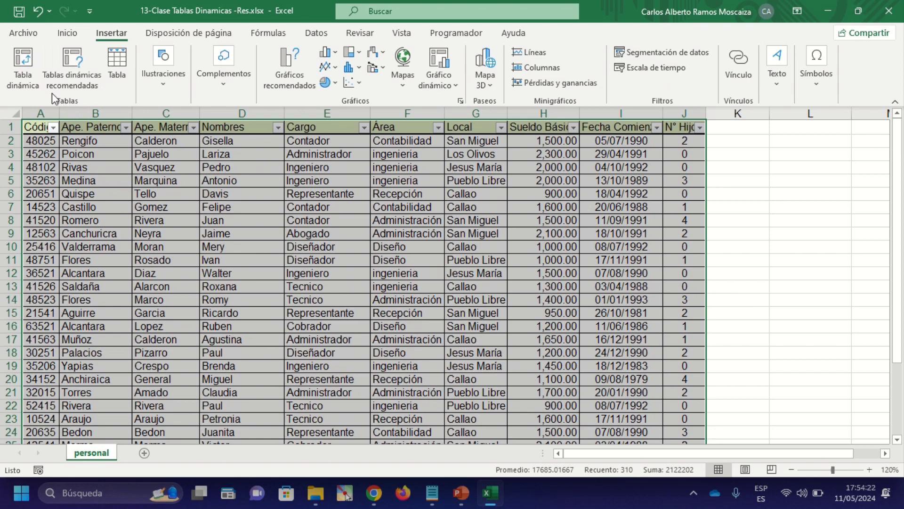
left_click(22, 64)
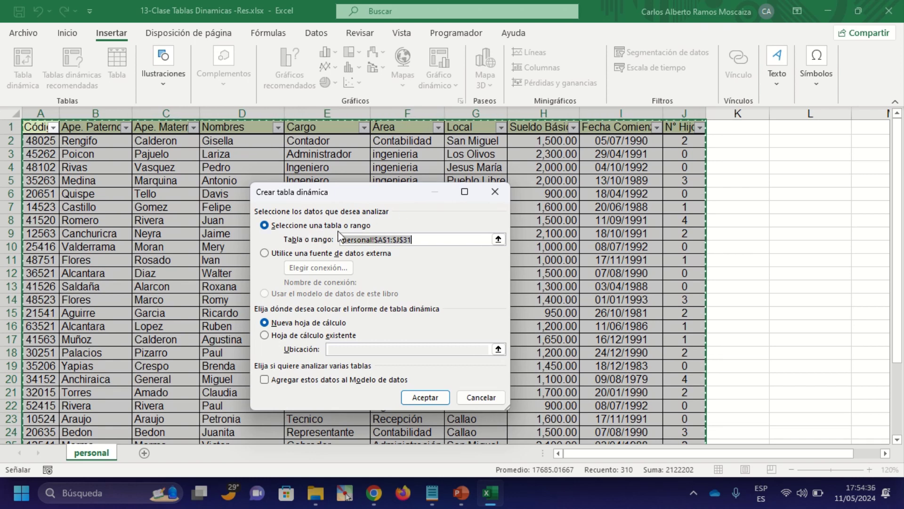
left_click_drag(340, 238, 409, 233)
left_click(408, 239)
left_click(435, 401)
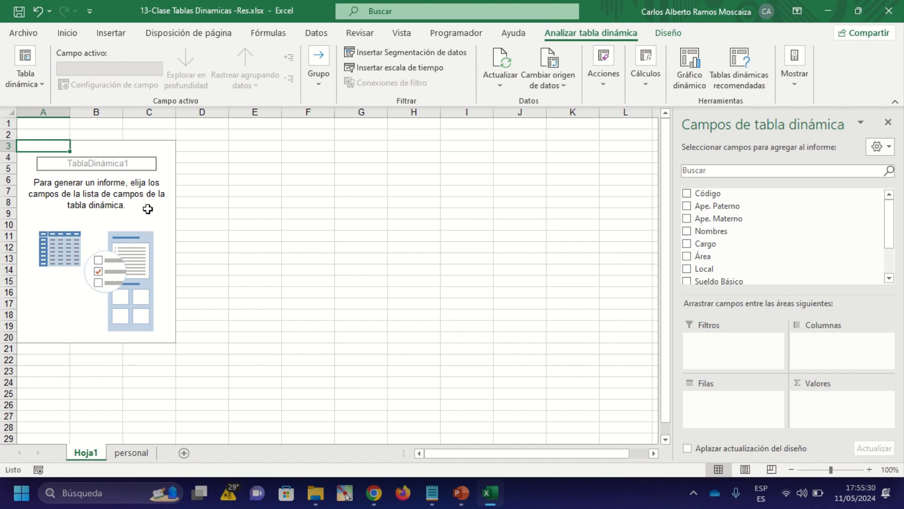
Add the fields Sueldo Básico, Local, Área and Cargo to the pivot table.
left_click(114, 192)
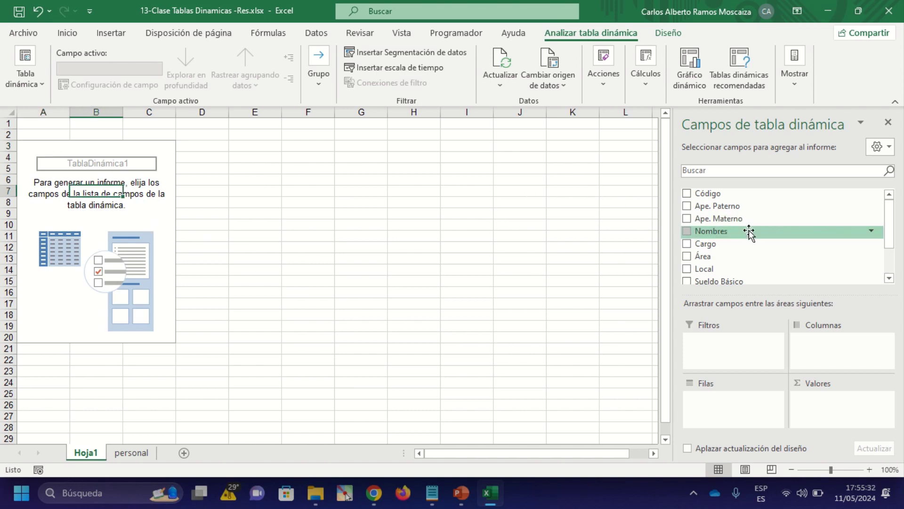
scroll(767, 237, "down", 1)
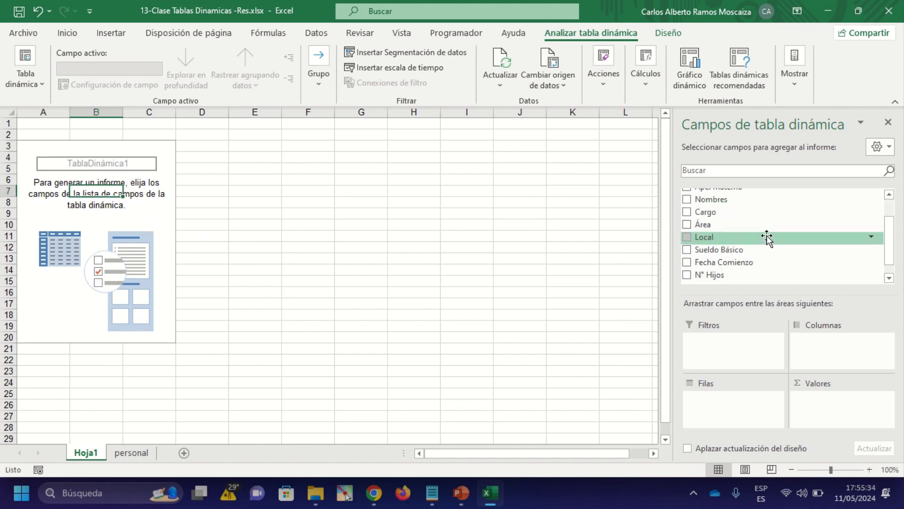
left_click(687, 249)
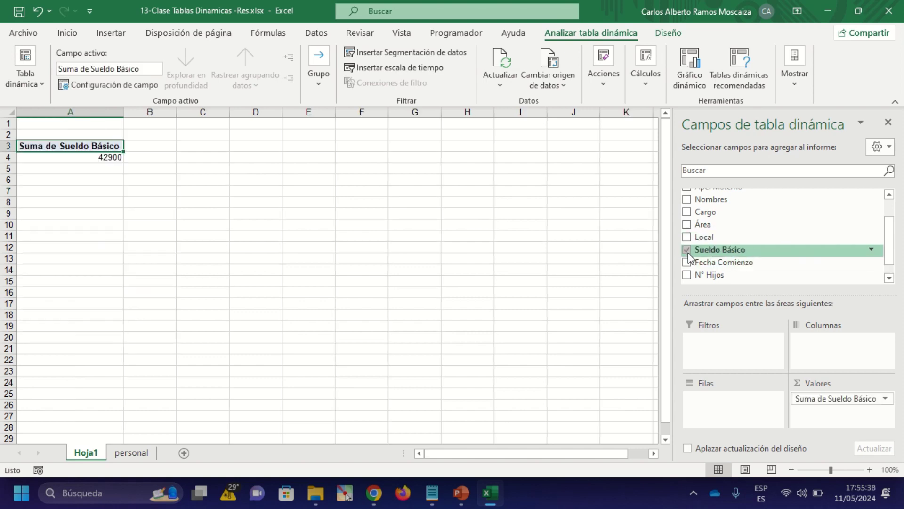
left_click(688, 237)
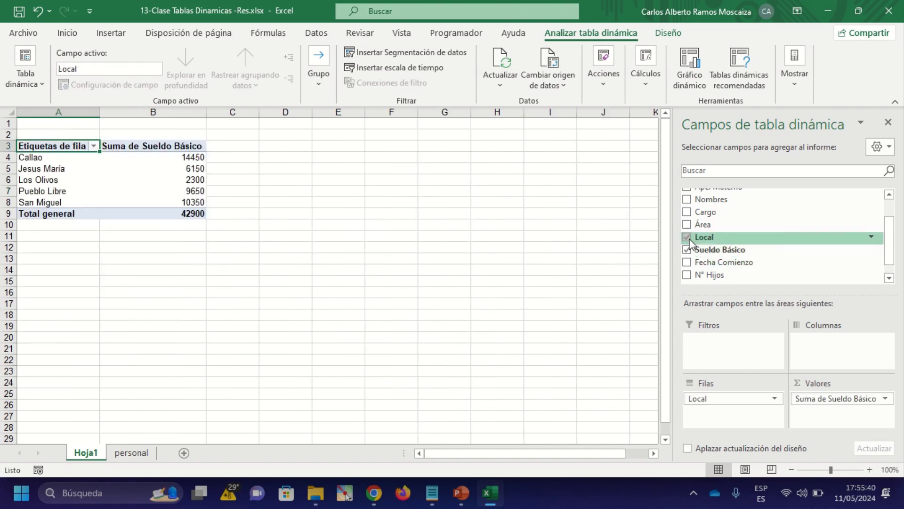
left_click(687, 225)
left_click(688, 212)
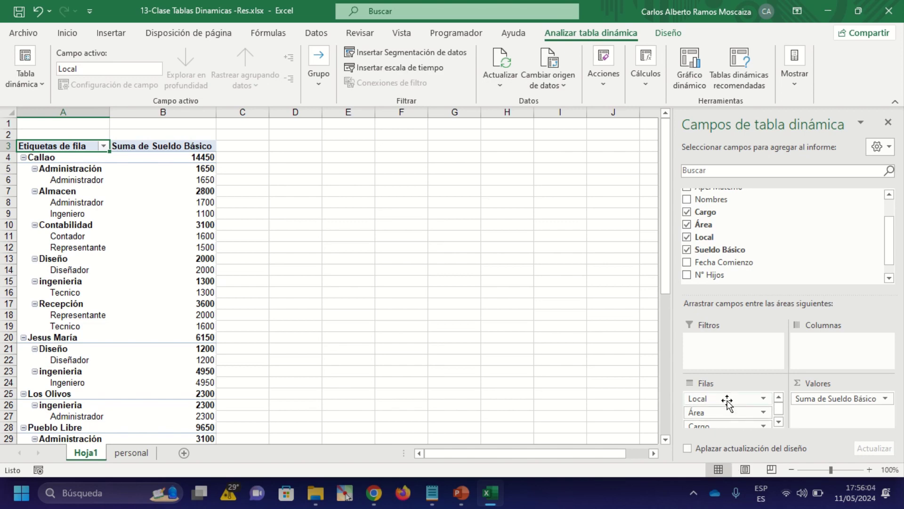
Move the Local field to the pivot table's filters and the Área field to its columns, keeping Cargo in the rows.
left_click_drag(727, 401, 738, 354)
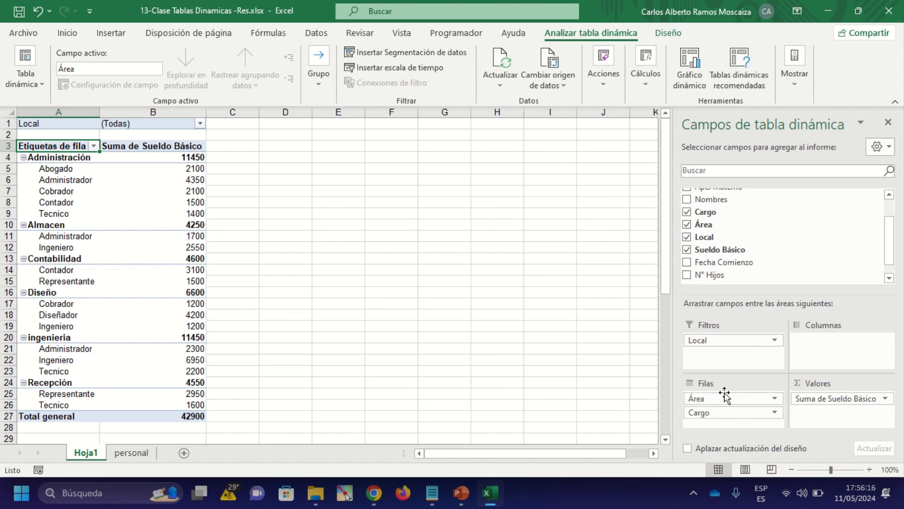
left_click_drag(720, 399, 829, 346)
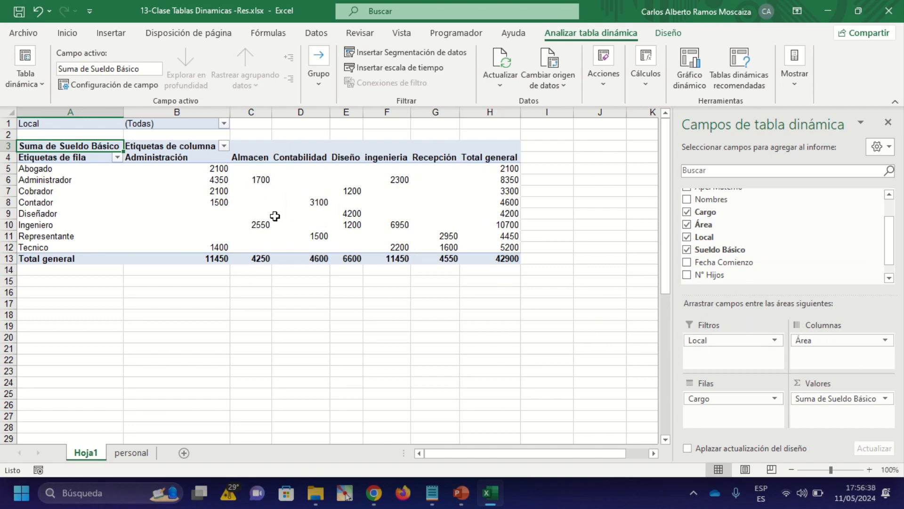
left_click(165, 213)
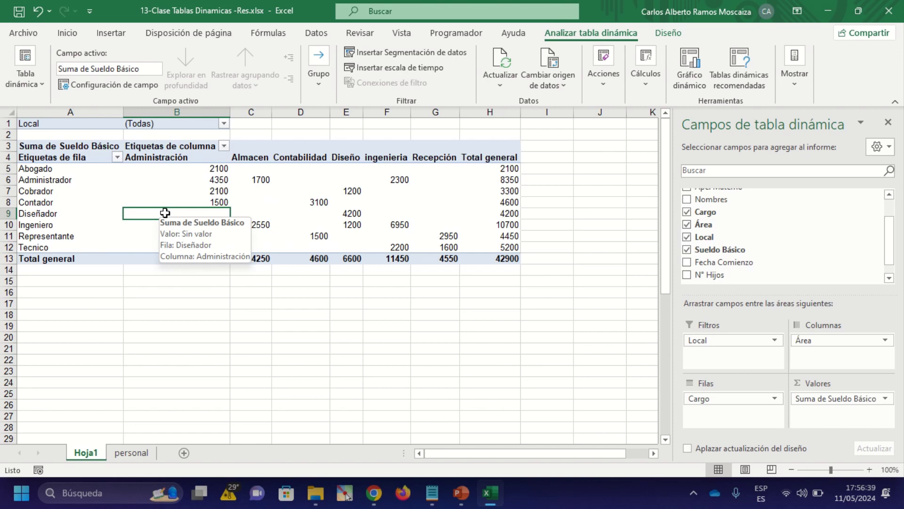
left_click(312, 181)
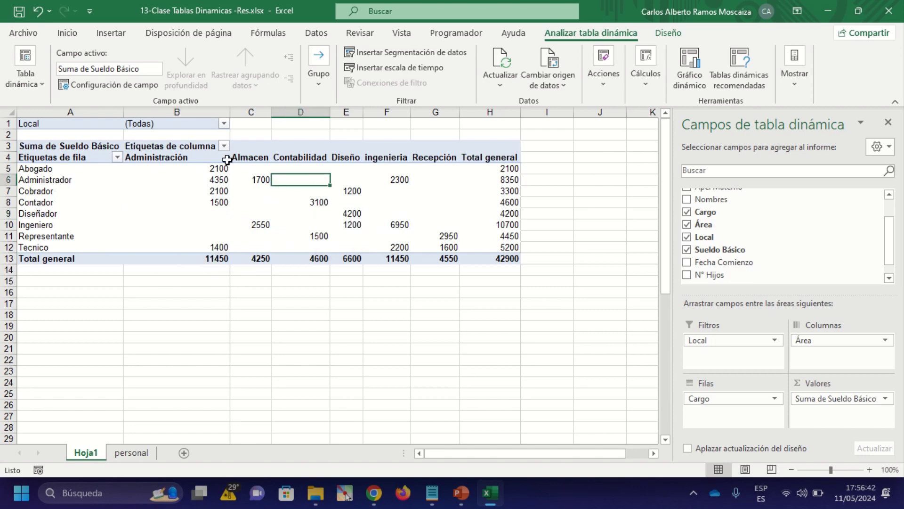
Enable multiple item selection in the pivot table's Local filter and leave only Callao selected.
left_click(224, 124)
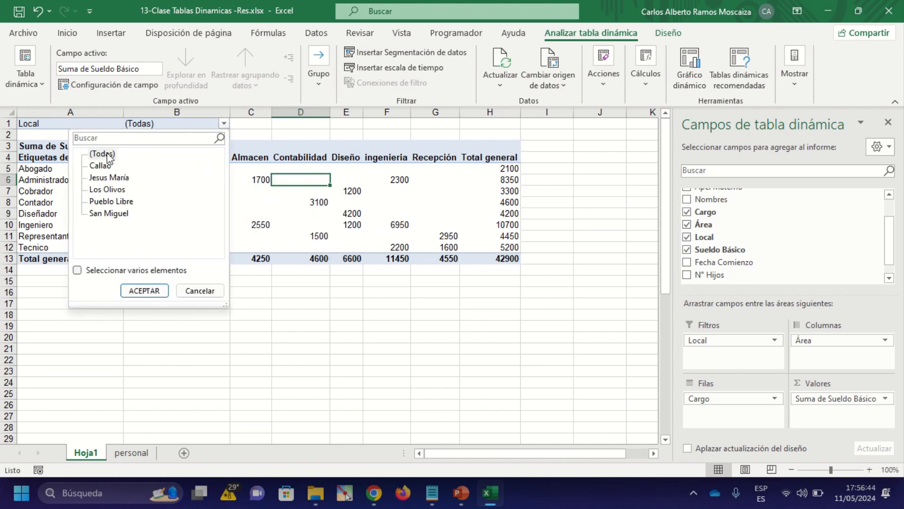
left_click(77, 270)
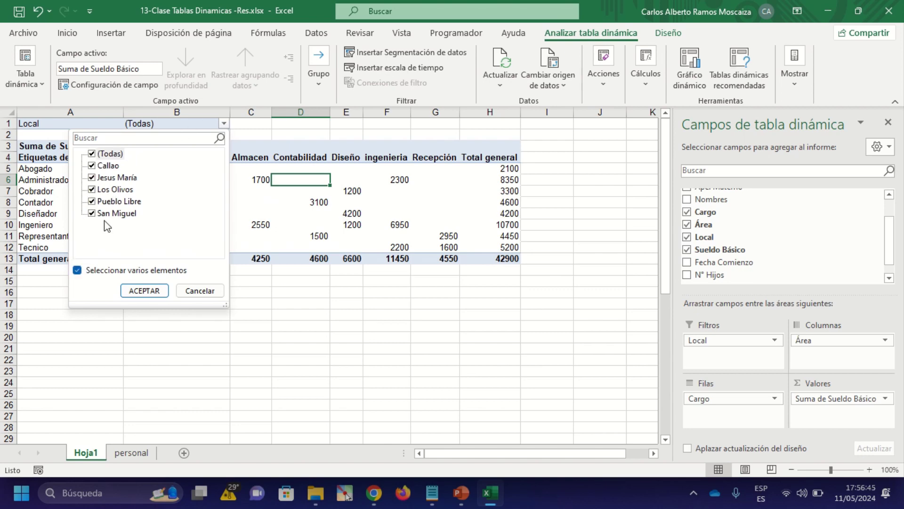
left_click(95, 156)
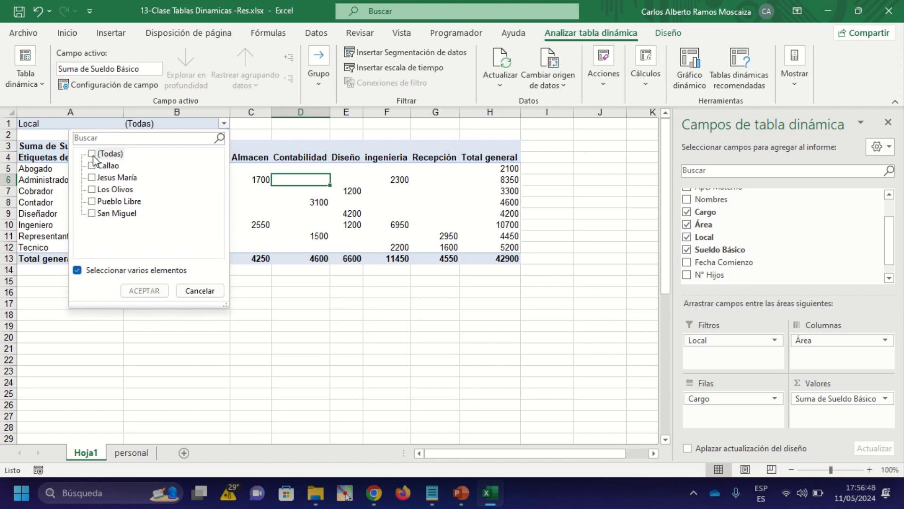
left_click(94, 157)
left_click(94, 157)
left_click(96, 168)
left_click(92, 165)
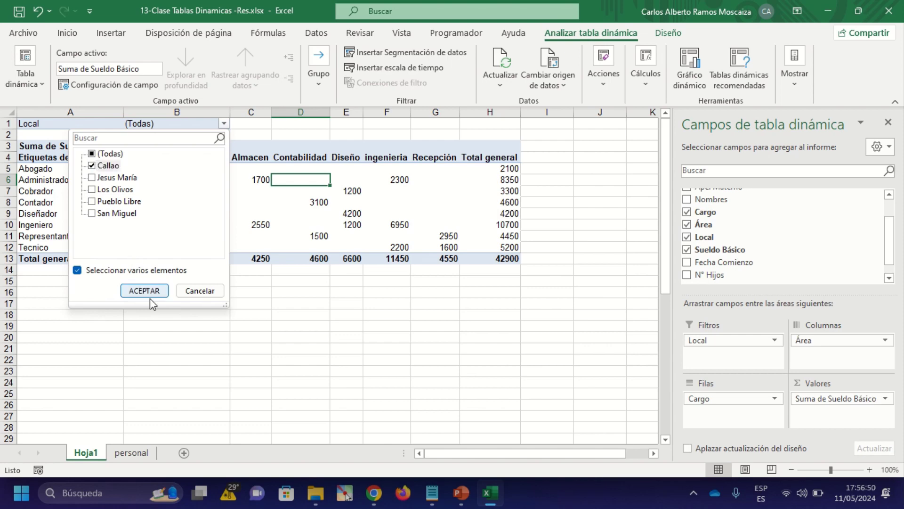
left_click(146, 291)
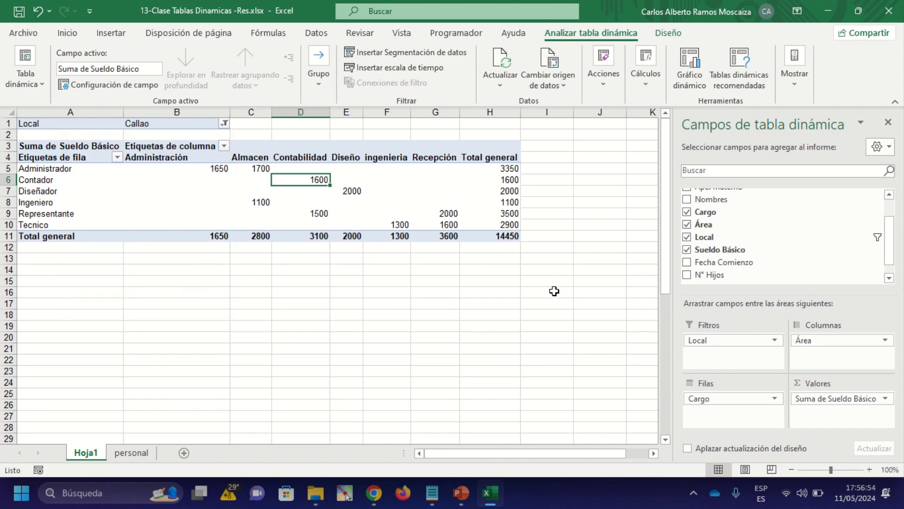
Filter the Local column of the personal sheet to show only Callao records.
left_click(132, 453)
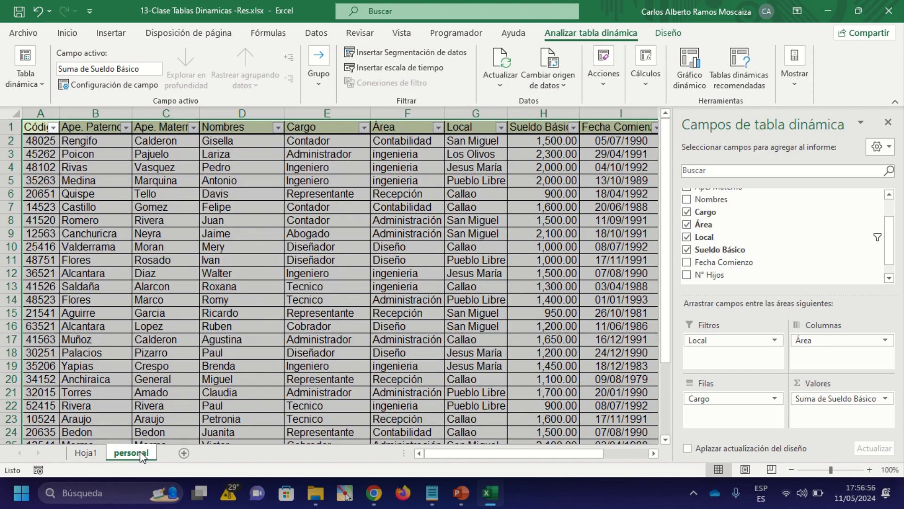
left_click(513, 206)
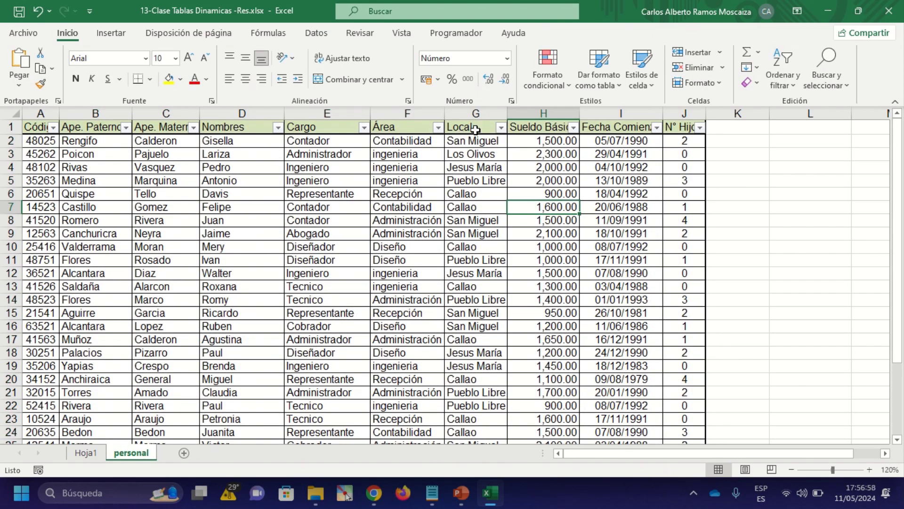
left_click(501, 128)
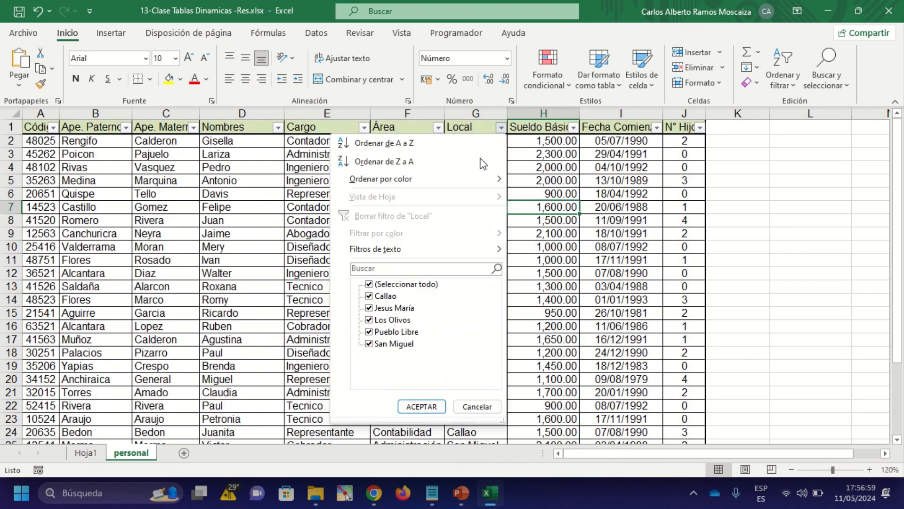
left_click(370, 284)
left_click(370, 296)
left_click(421, 406)
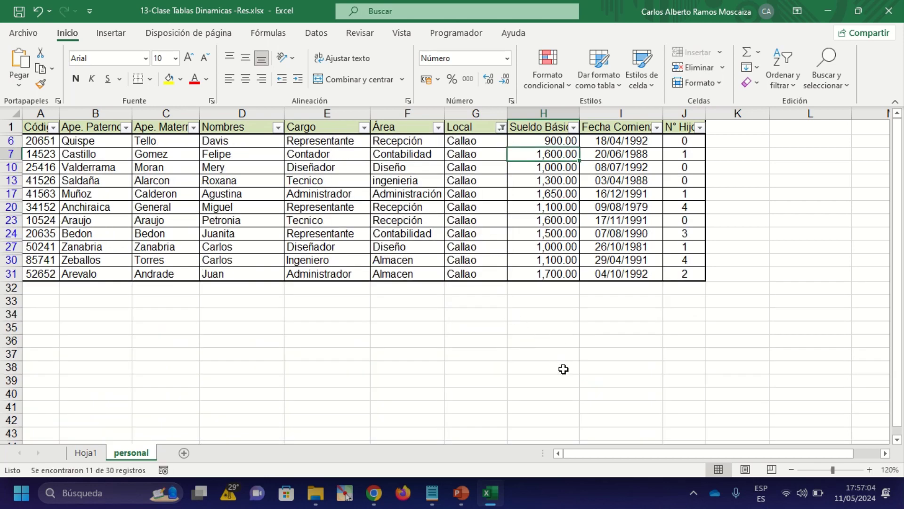
Compare the sum of the filtered Sueldo Básico cells on the personal sheet with the pivot table's grand total on Hoja1.
left_click_drag(487, 140, 473, 272)
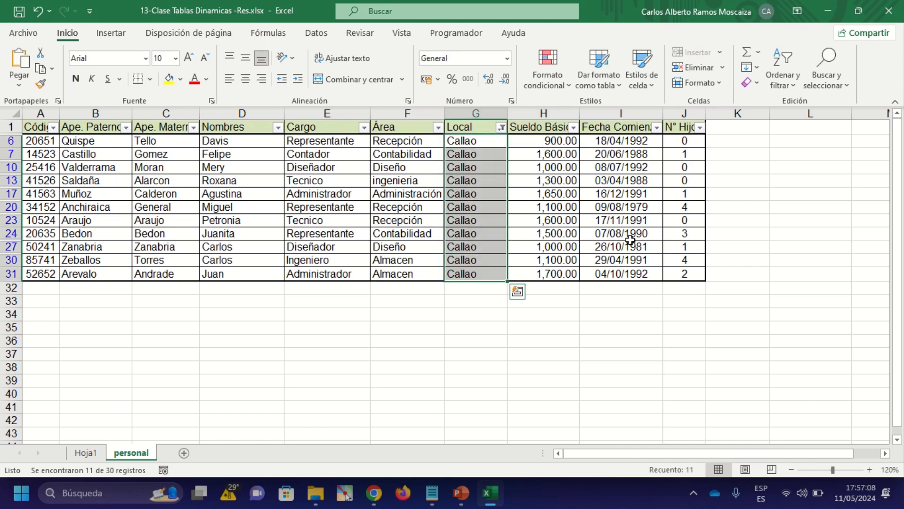
left_click_drag(562, 139, 563, 281)
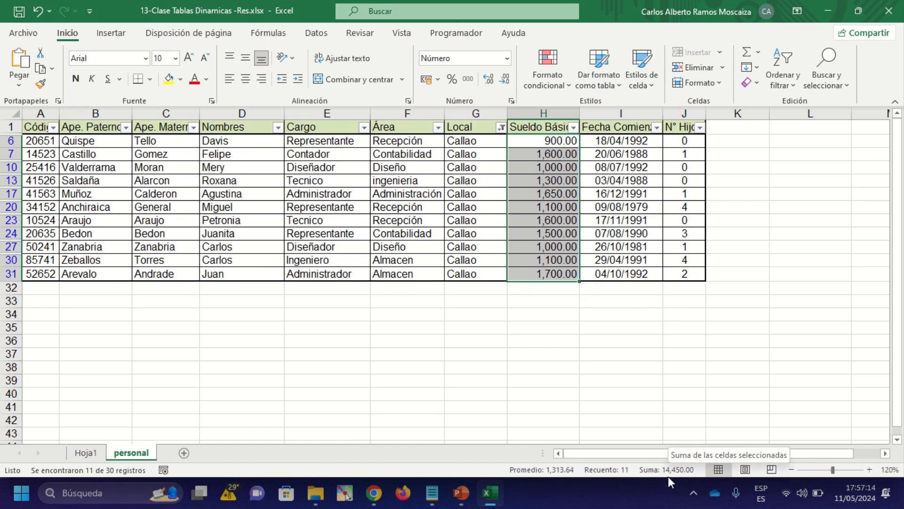
left_click(86, 452)
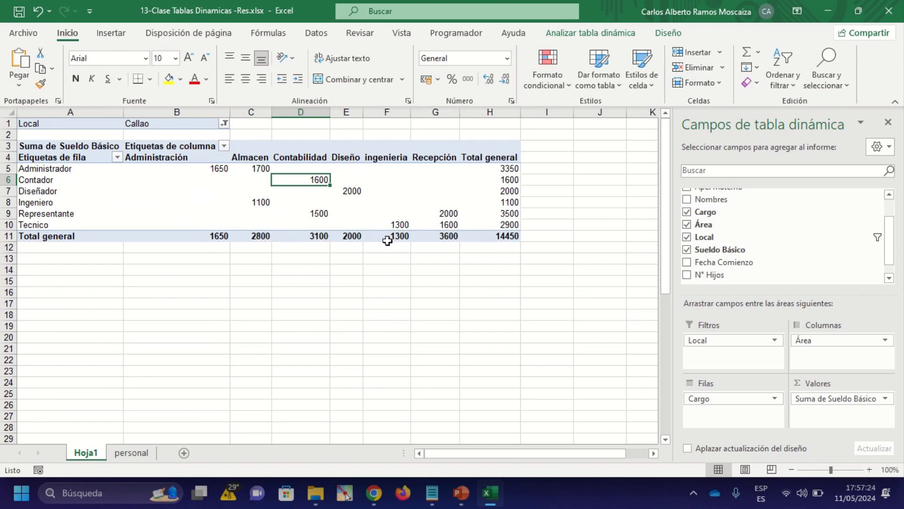
left_click(499, 236)
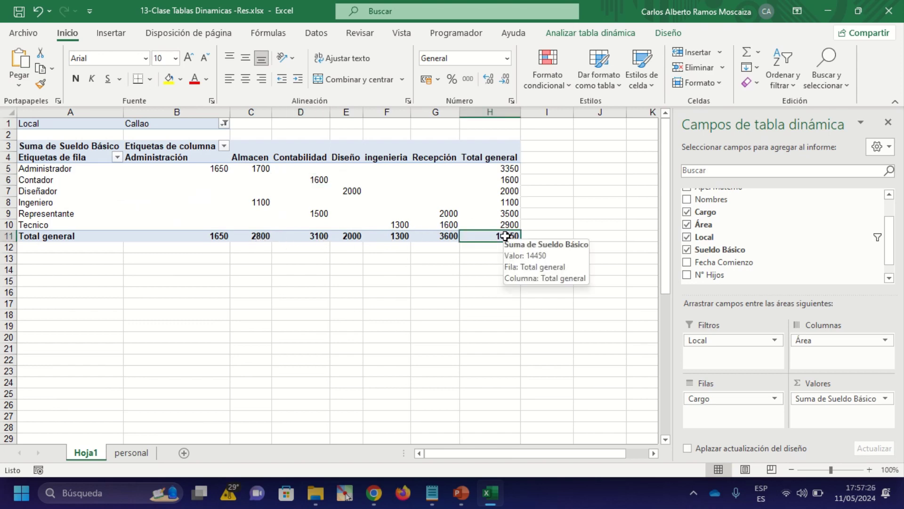
Review the pivot table's Total general row for each Área, from Administración to Recepción.
left_click(256, 236)
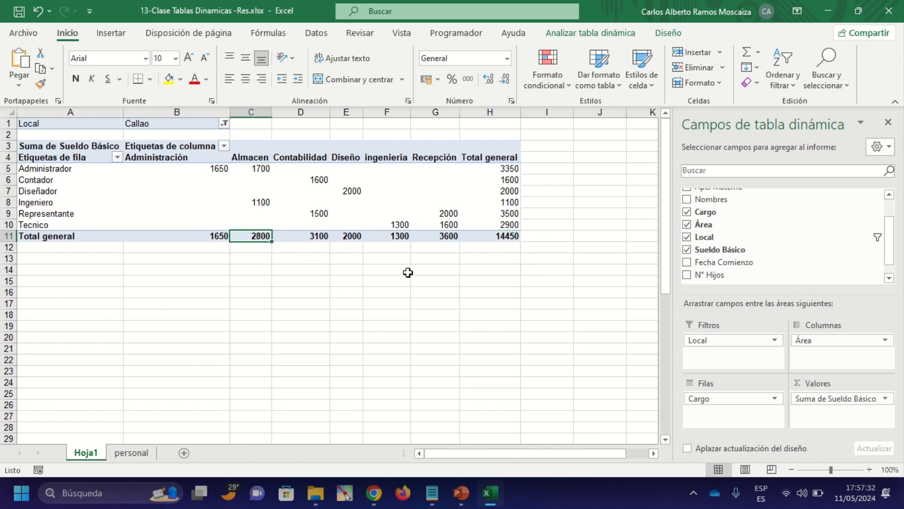
left_click(225, 238)
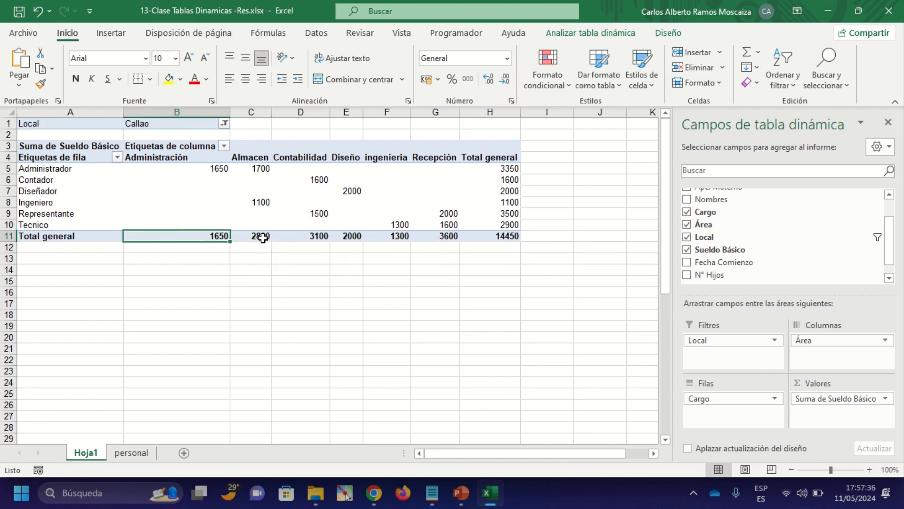
left_click(262, 238)
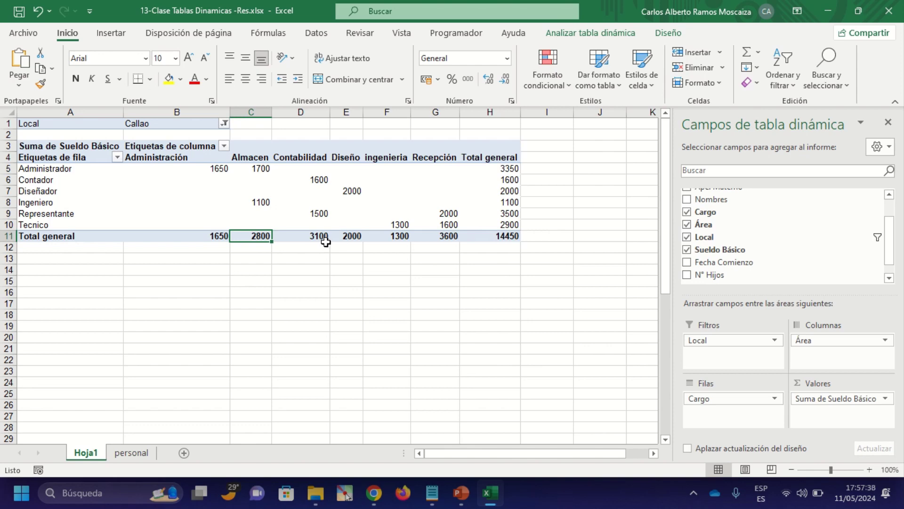
left_click(321, 237)
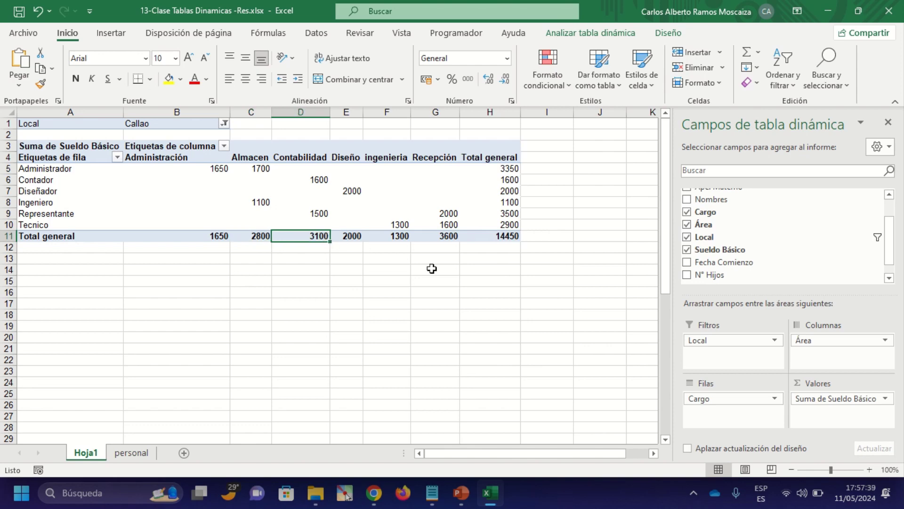
left_click(360, 238)
left_click(406, 240)
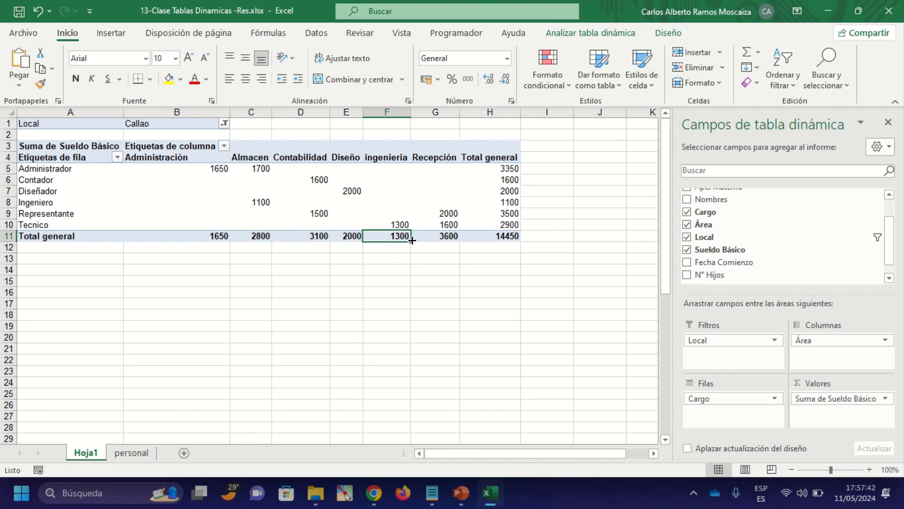
left_click(462, 234)
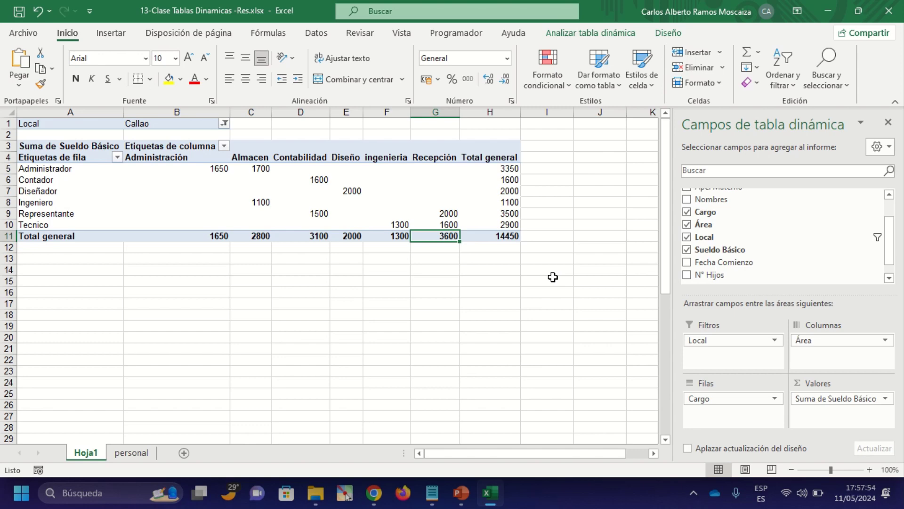
Review the pivot table's Total general column for each Cargo, from Administrador to Tecnico.
left_click(513, 170)
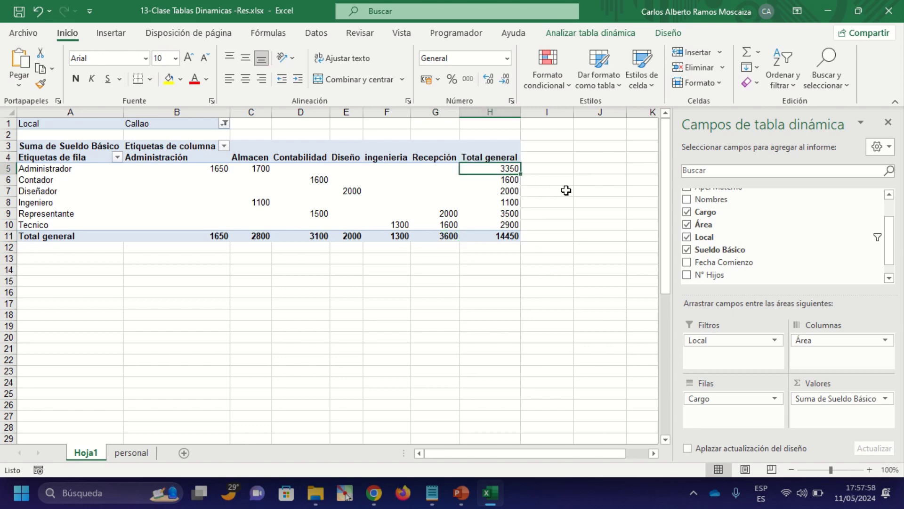
left_click(511, 181)
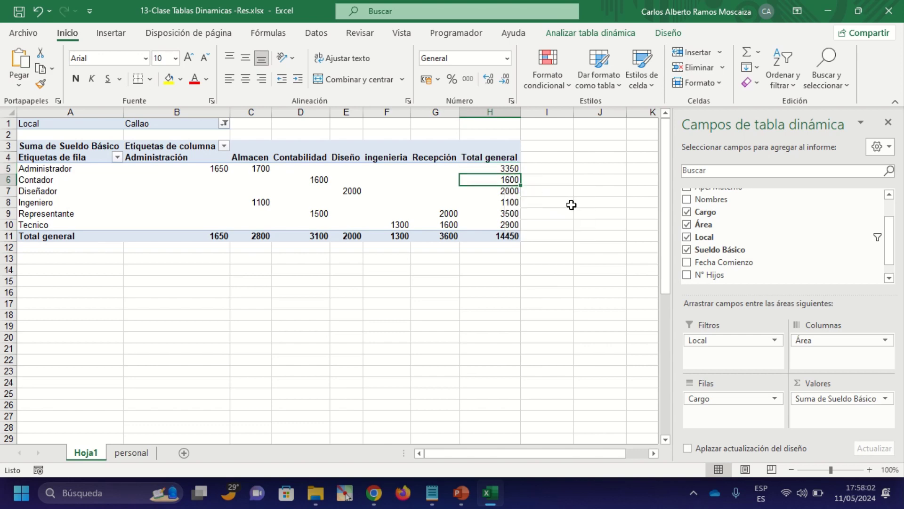
left_click(508, 190)
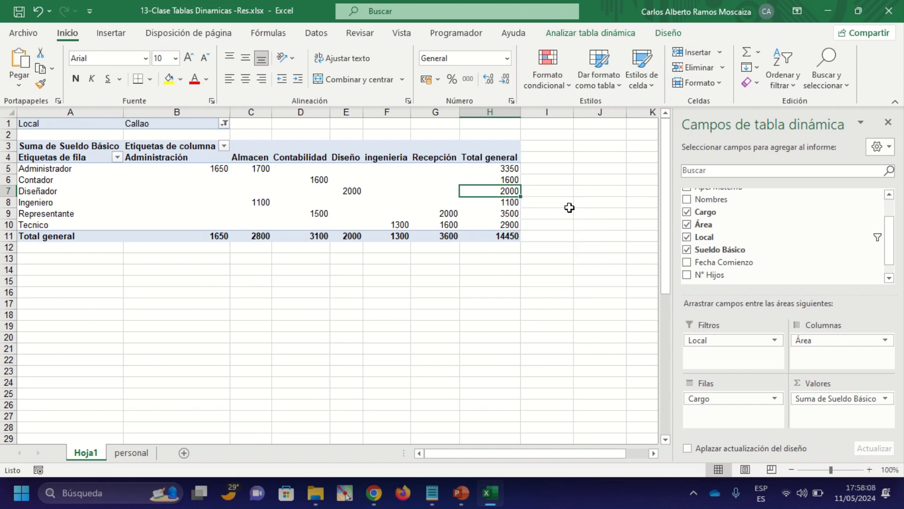
left_click(506, 201)
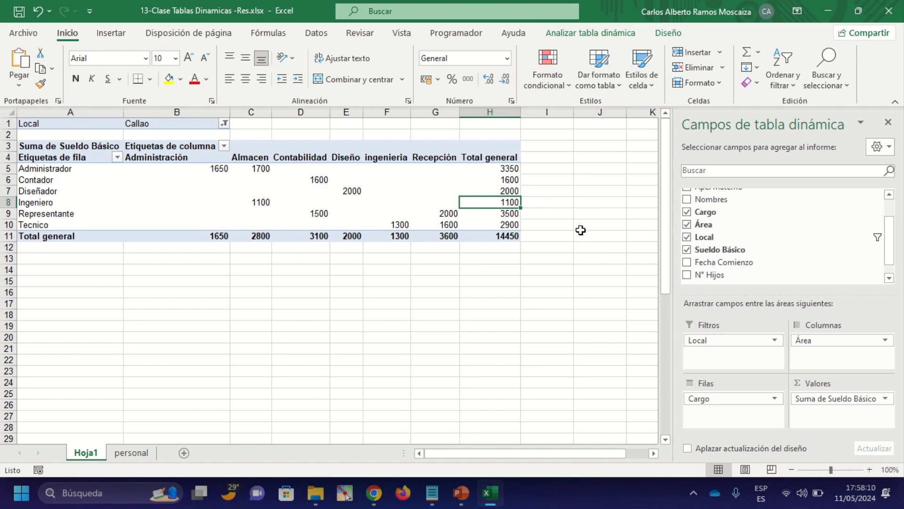
left_click(517, 215)
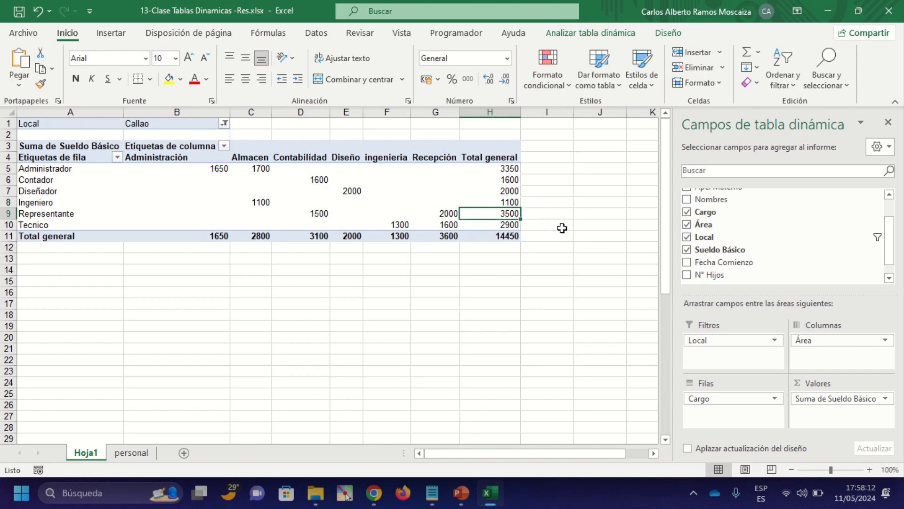
left_click(514, 225)
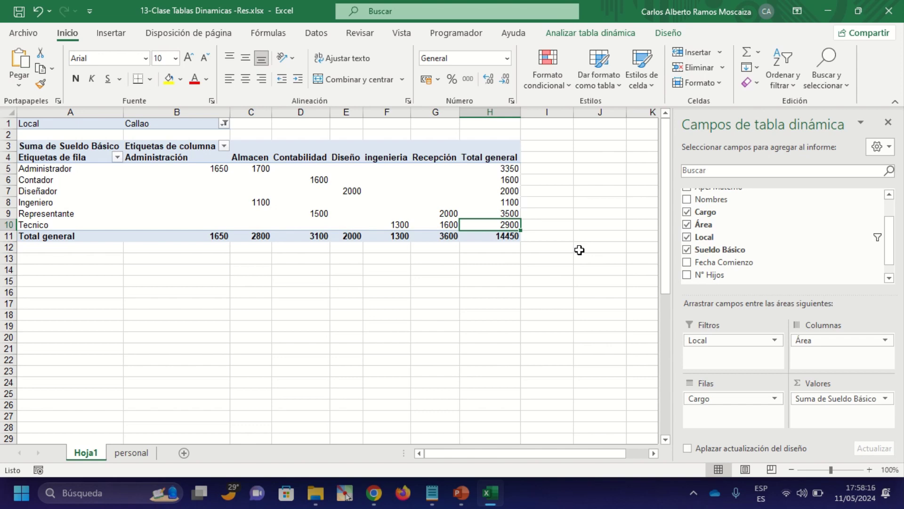
Insert slicers for the Local, Área and Cargo fields of the pivot table.
left_click(434, 194)
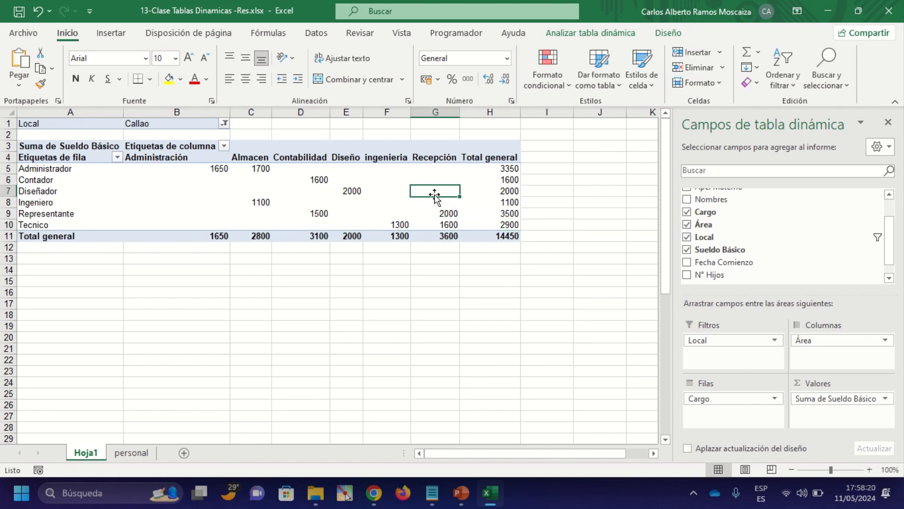
left_click(594, 34)
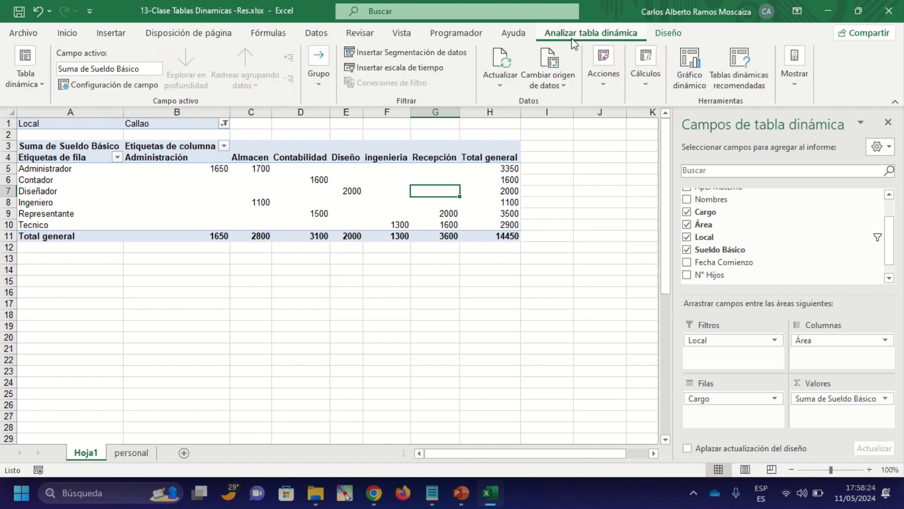
left_click(671, 33)
left_click(614, 34)
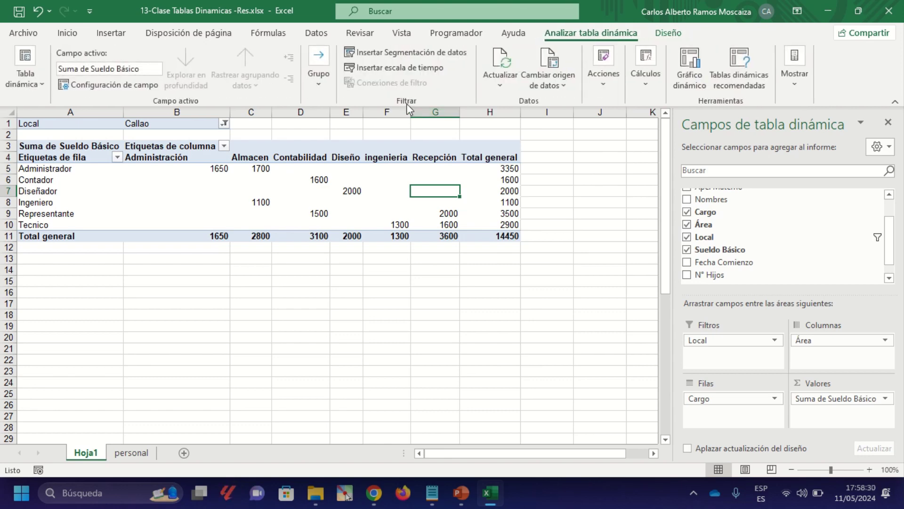
left_click(376, 55)
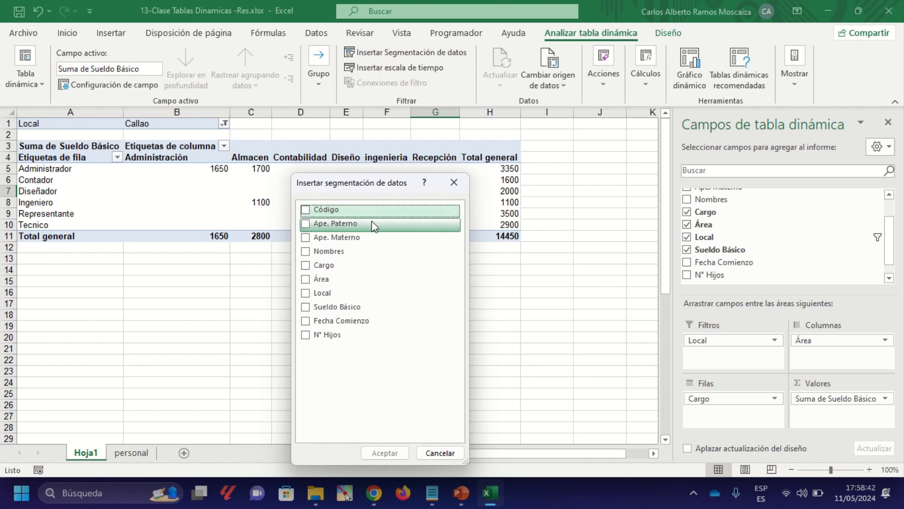
left_click_drag(361, 190, 463, 141)
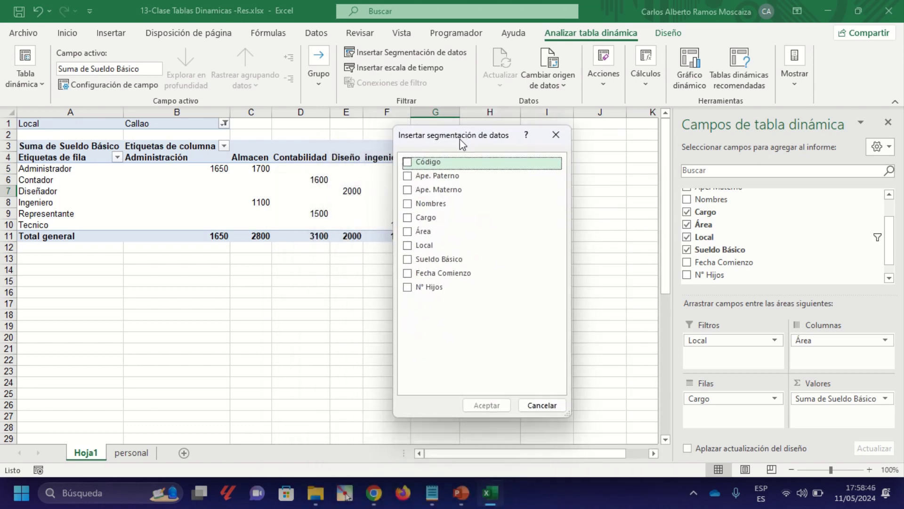
left_click(411, 245)
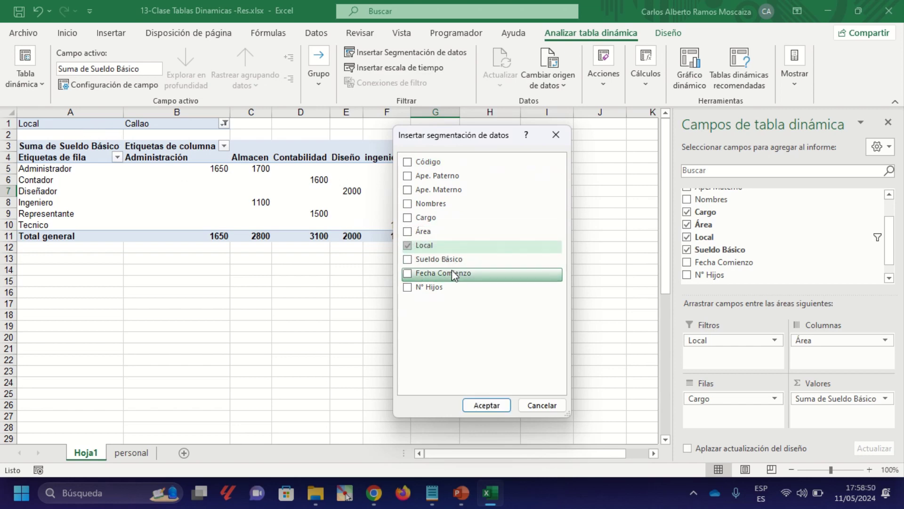
left_click(408, 232)
left_click(408, 218)
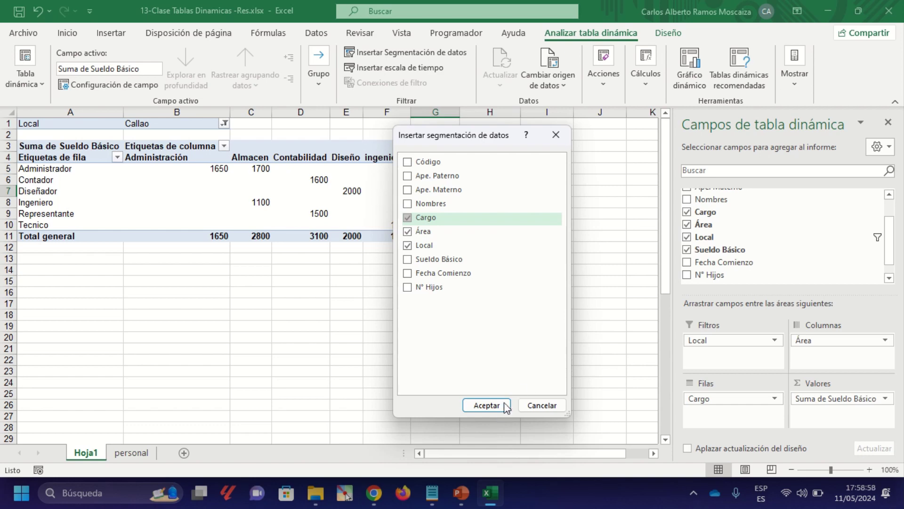
left_click(487, 405)
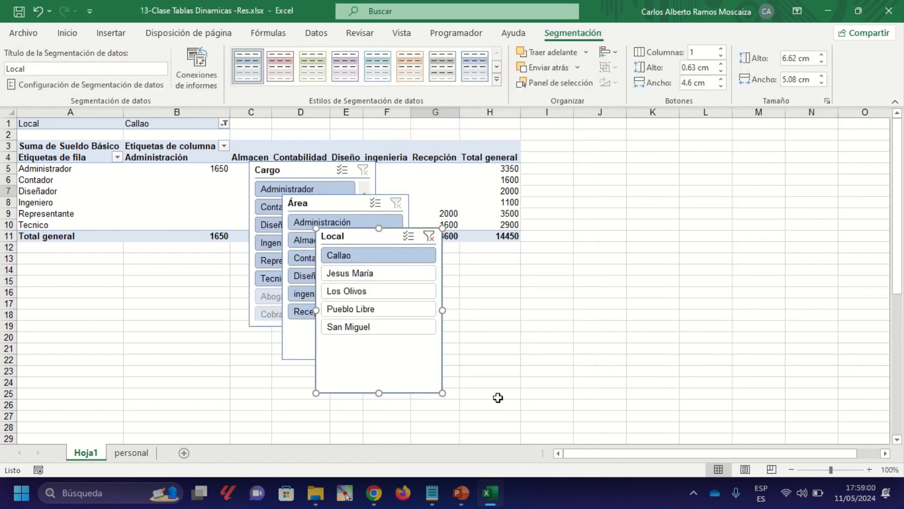
Arrange the three slicers side by side below the pivot table in the order Local, Cargo, Área.
left_click_drag(405, 249, 708, 232)
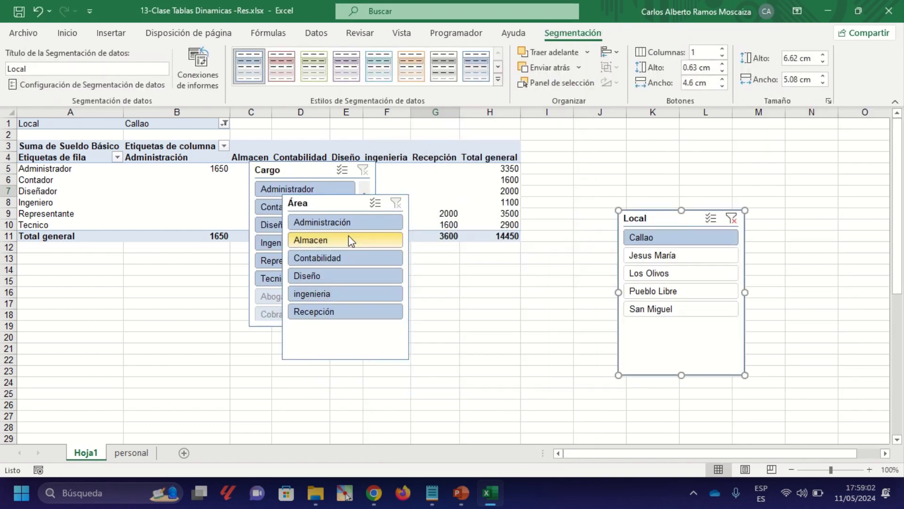
left_click_drag(326, 207, 498, 275)
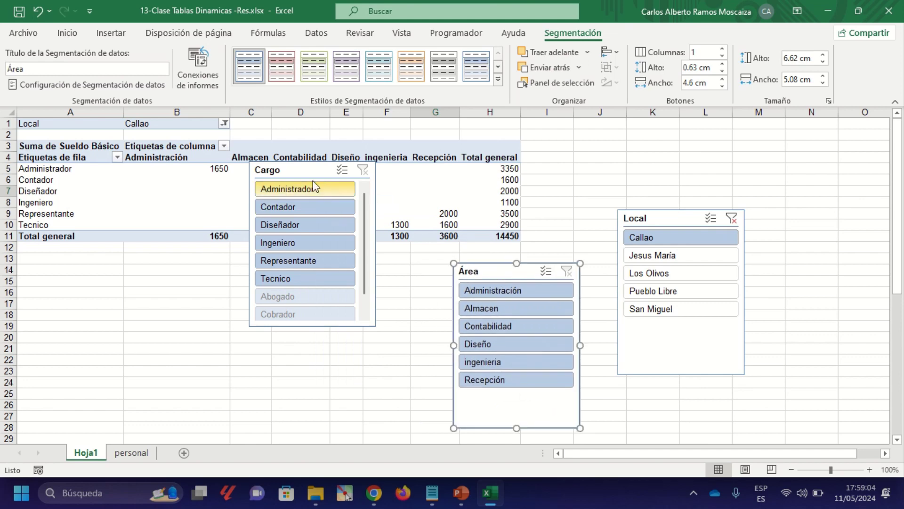
left_click_drag(322, 192, 369, 299)
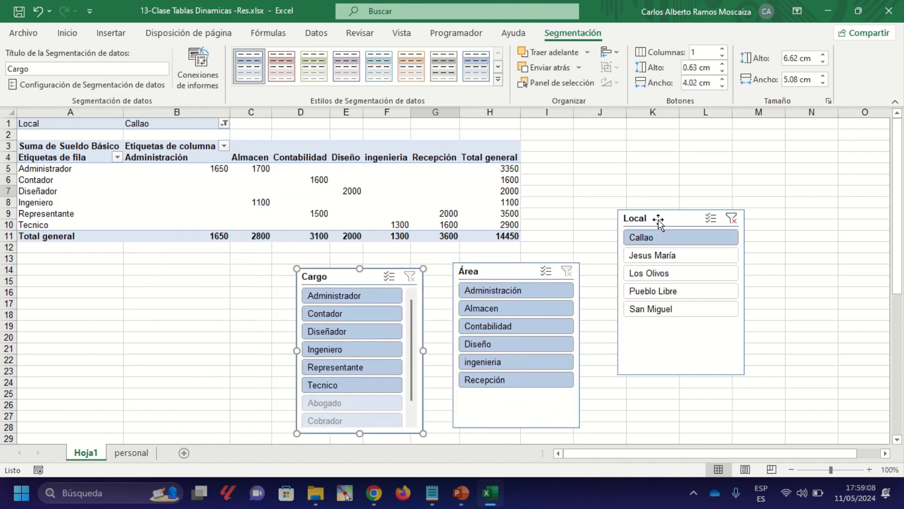
left_click_drag(658, 218, 171, 278)
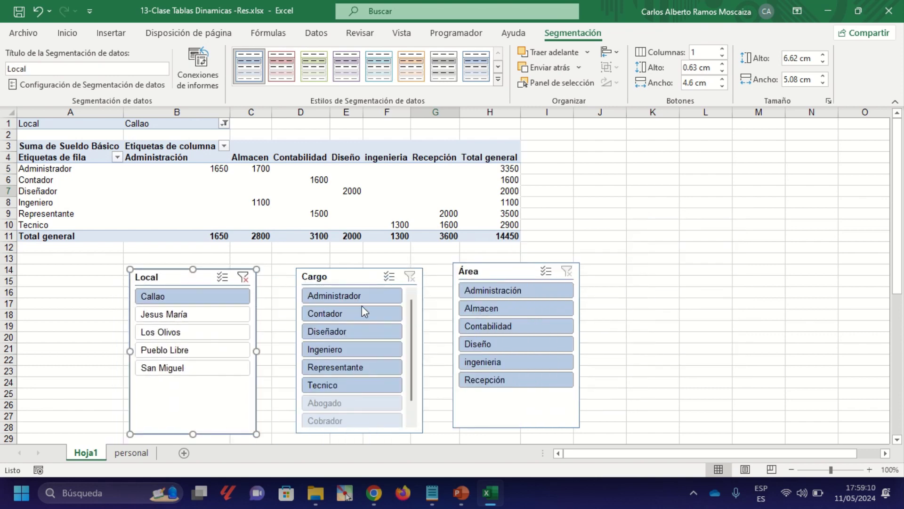
left_click_drag(505, 271, 613, 267)
left_click_drag(367, 283, 489, 273)
left_click_drag(224, 278, 324, 277)
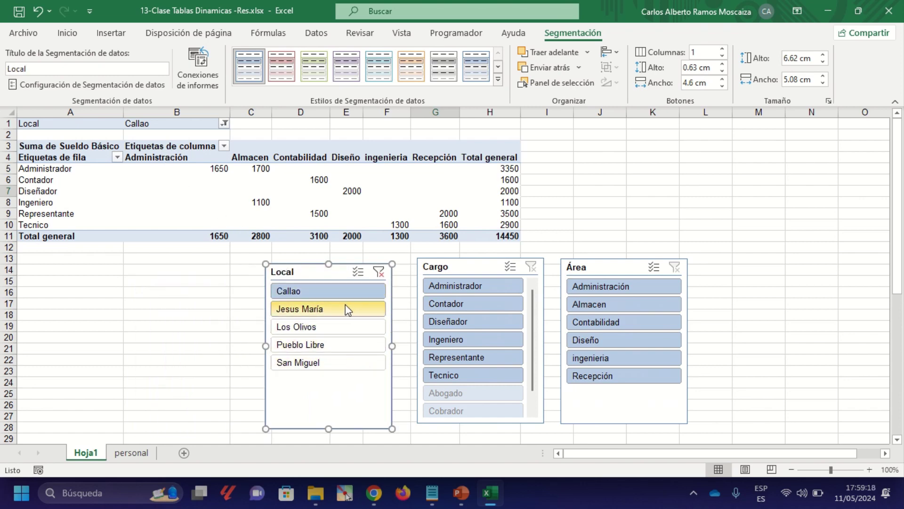
Filter the pivot table by Jesus María, Los Olivos, Pueblo Libre, San Miguel and Callao one at a time, ending with all five Local values selected.
left_click(316, 309)
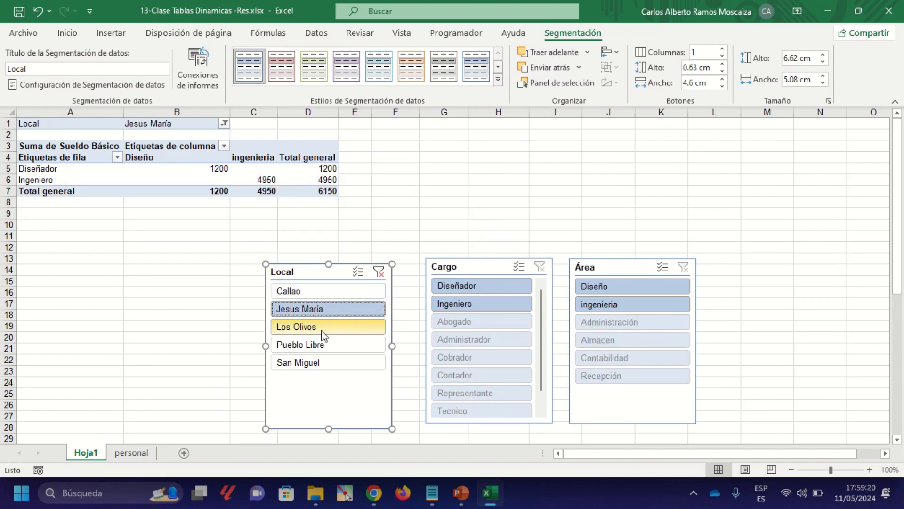
left_click(322, 331)
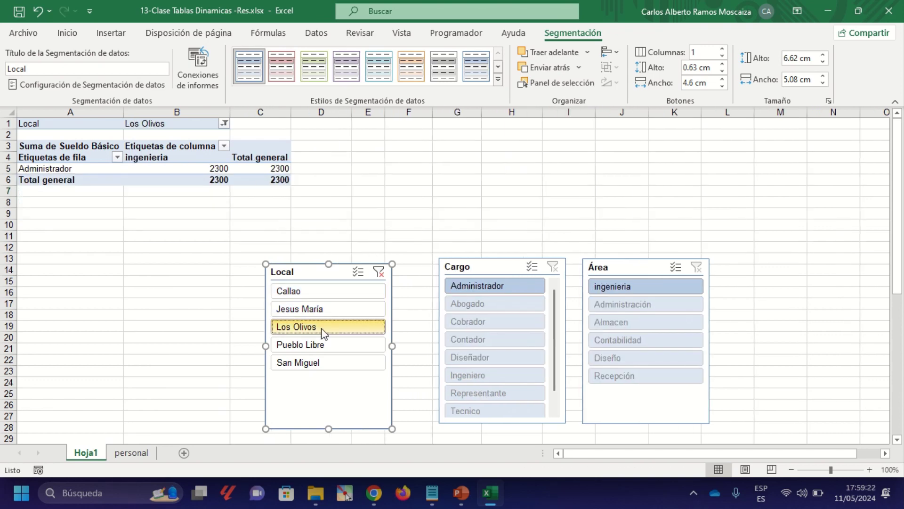
left_click(323, 346)
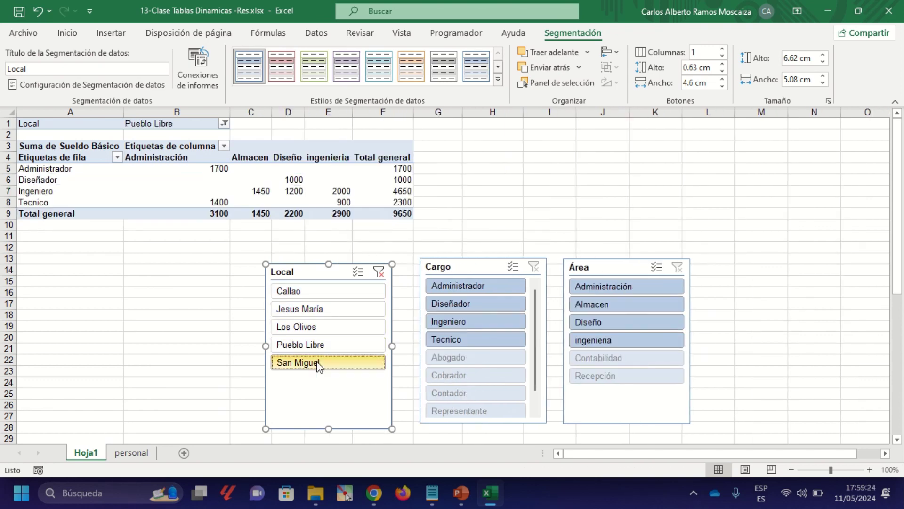
left_click(314, 363)
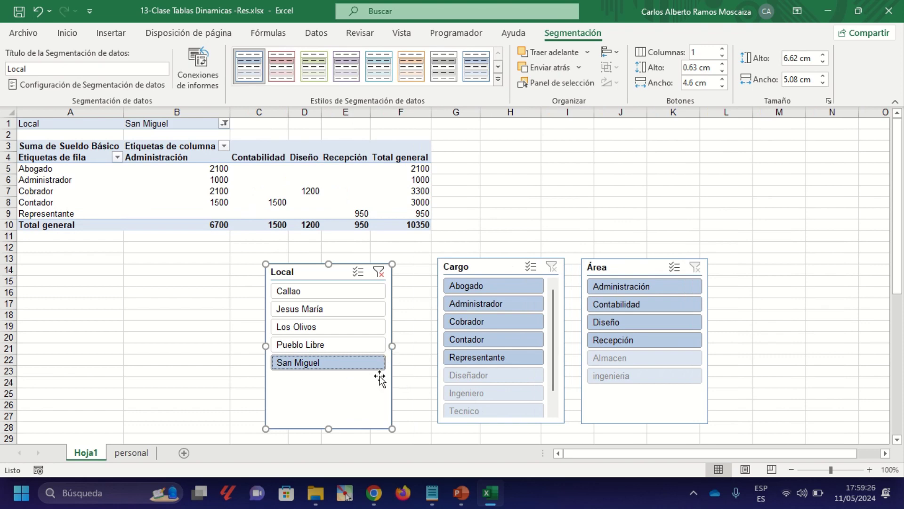
left_click(297, 293)
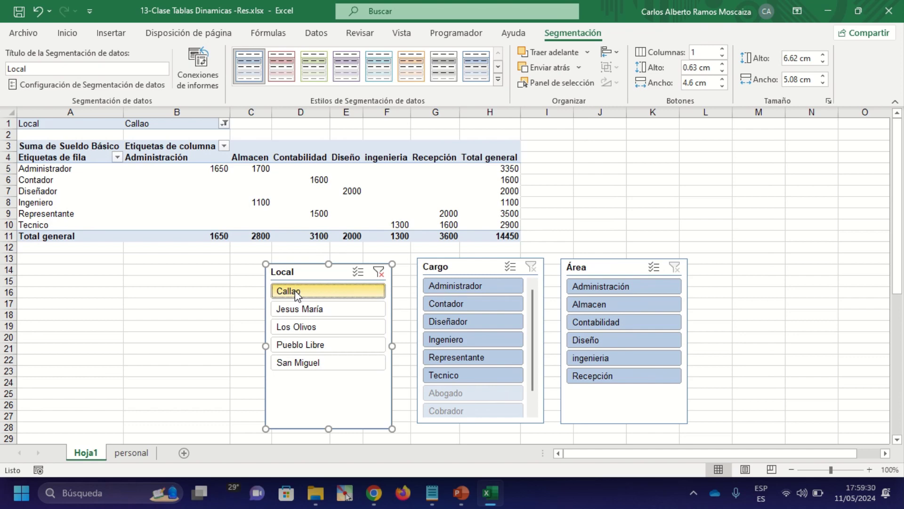
left_click_drag(296, 293, 307, 363)
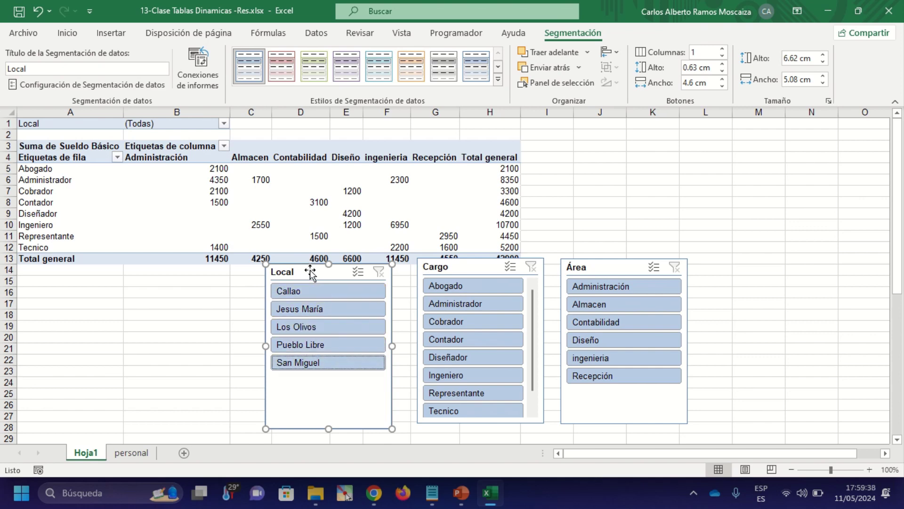
Move the Local, Cargo and Área slicers clear of the pivot table so they sit below its Total general row.
left_click_drag(304, 271, 254, 293)
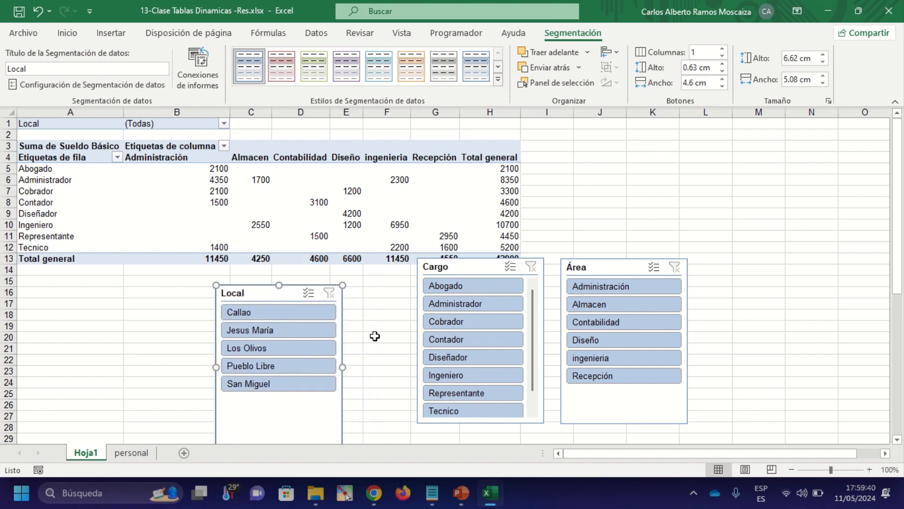
left_click_drag(452, 272, 428, 299)
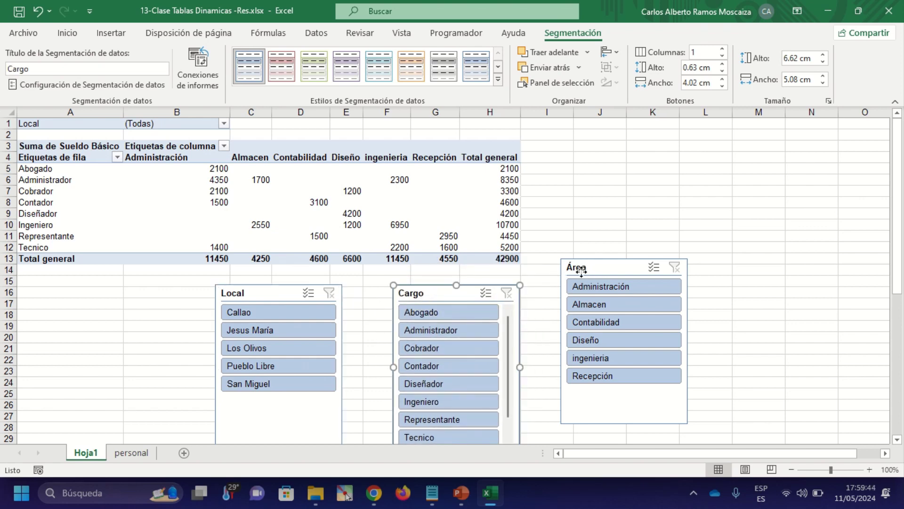
left_click_drag(586, 272, 573, 285)
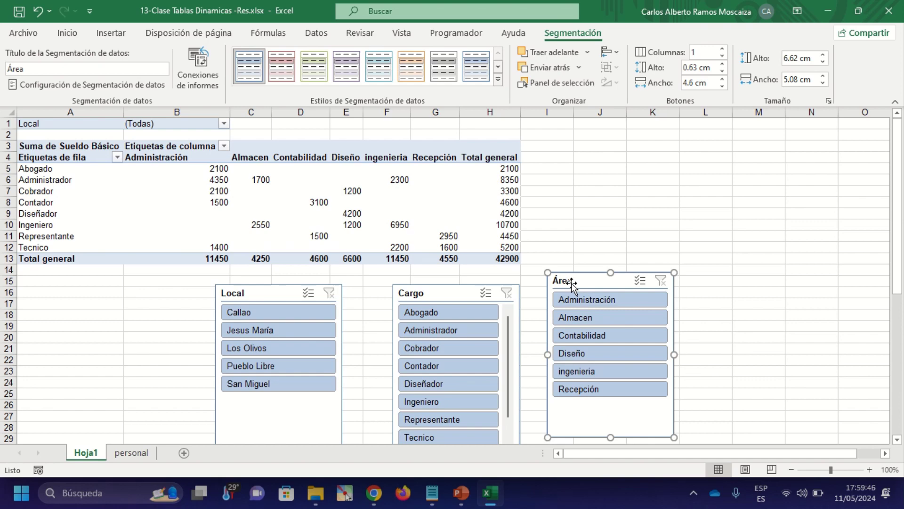
Filter the pivot table by each Área in turn, from Administración through Almacen, Contabilidad, Diseño and ingenieria, ending on Recepción.
left_click(590, 300)
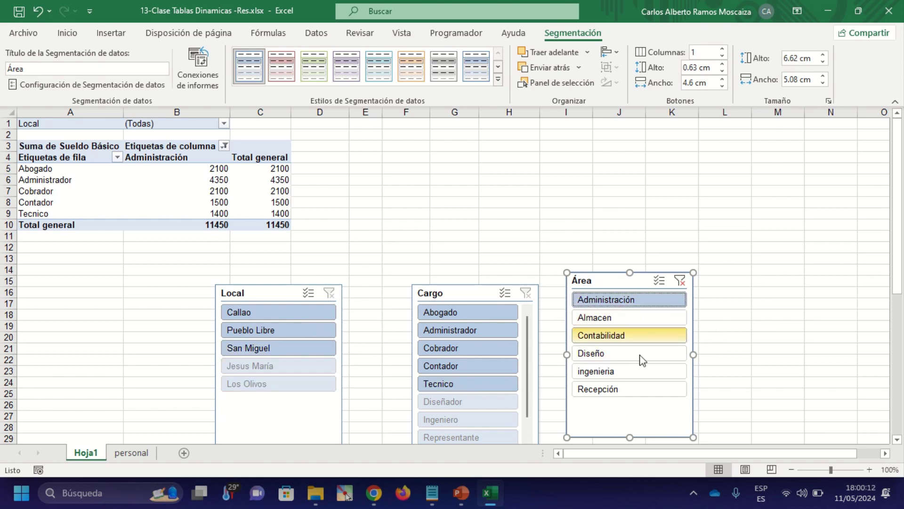
left_click(609, 319)
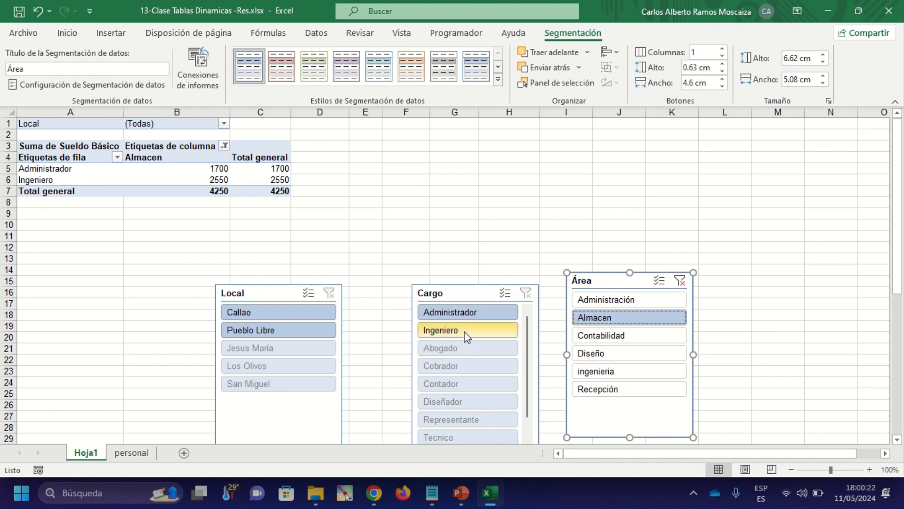
left_click(614, 342)
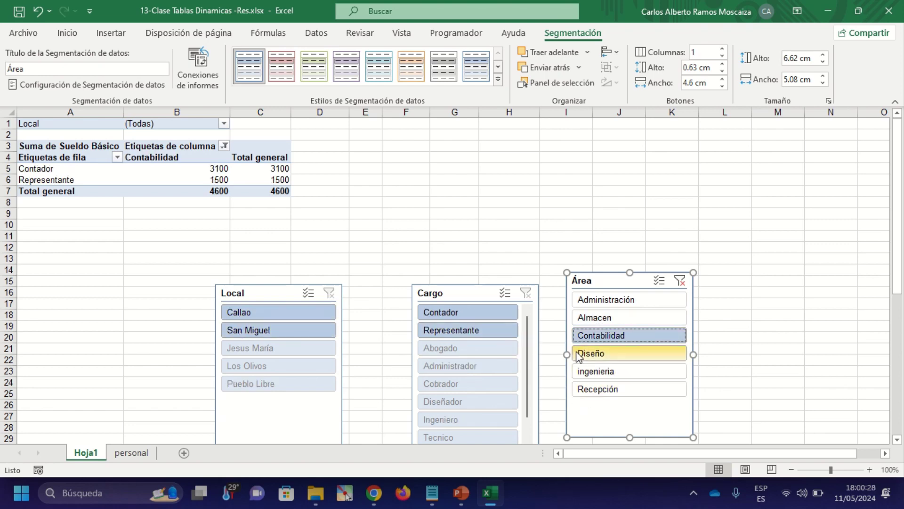
left_click(609, 355)
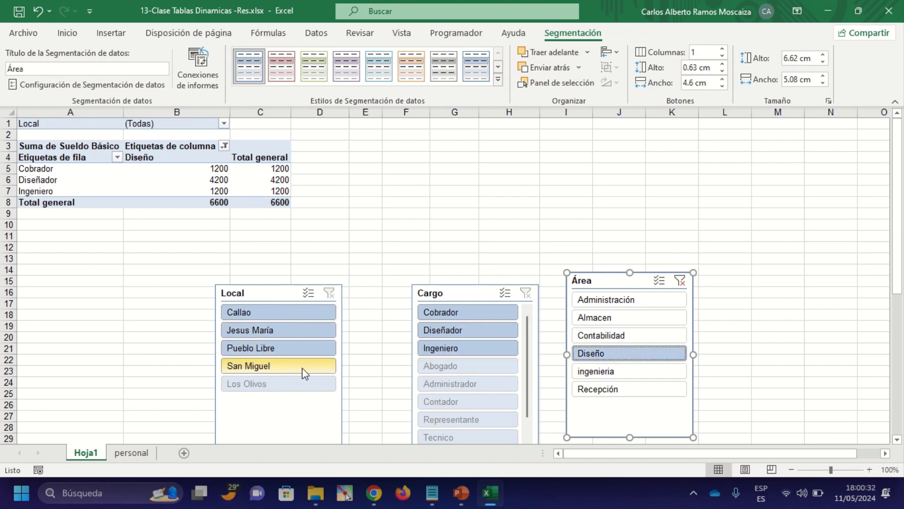
left_click(606, 372)
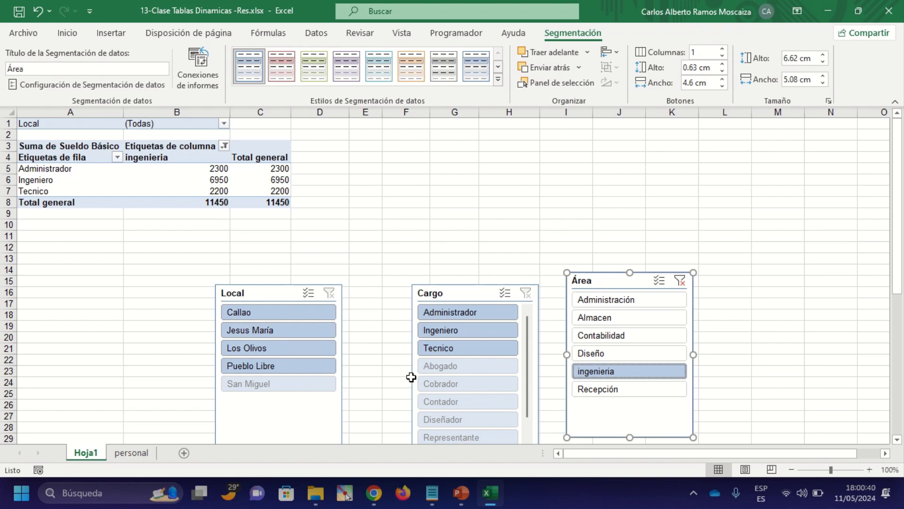
left_click(610, 392)
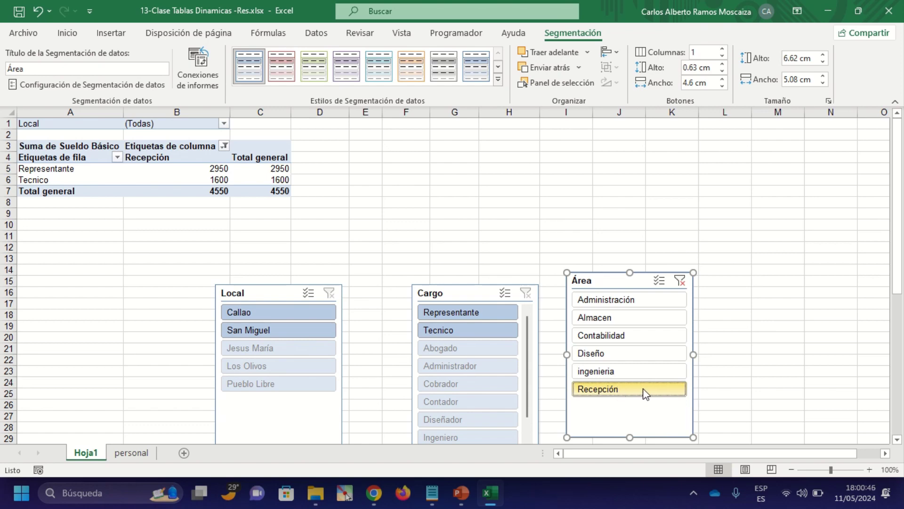
Line up the Local, Cargo and Área slicers in a row closer beneath the filtered pivot table and save the workbook.
left_click_drag(597, 280, 584, 193)
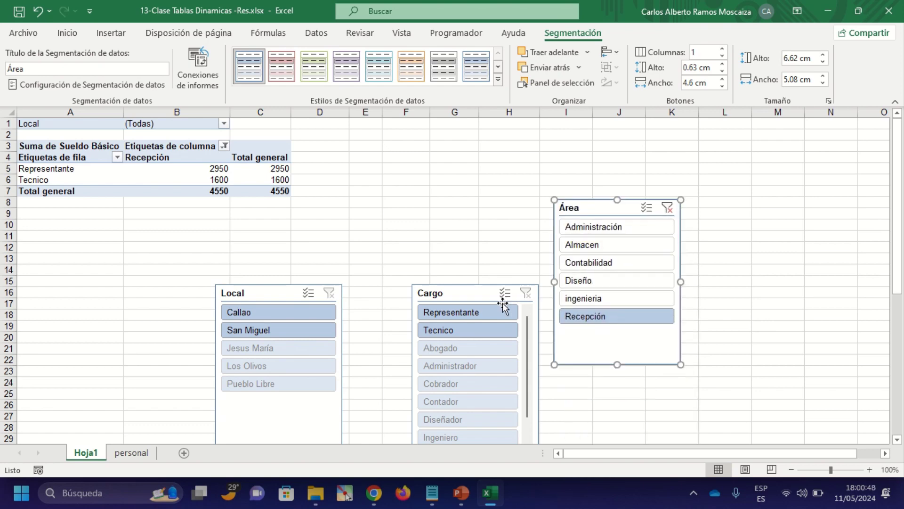
left_click_drag(283, 293, 255, 264)
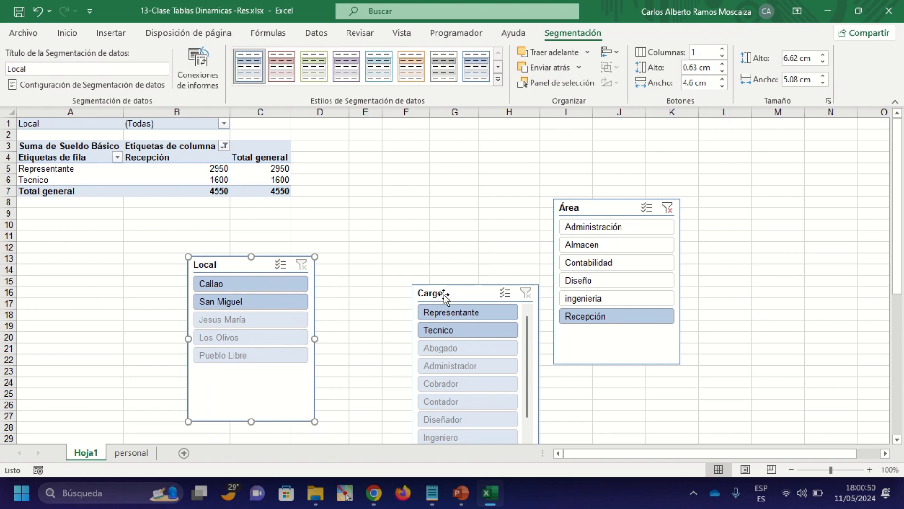
left_click_drag(445, 295, 410, 246)
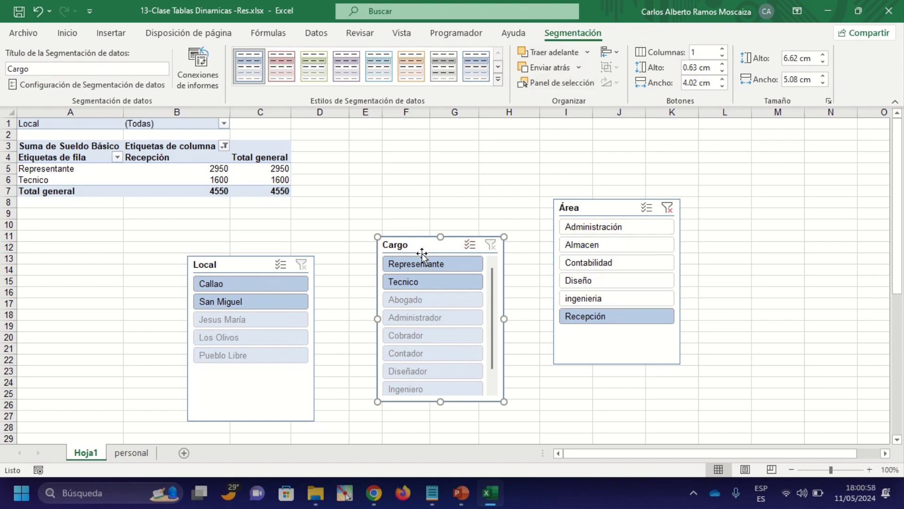
left_click_drag(257, 267, 223, 234)
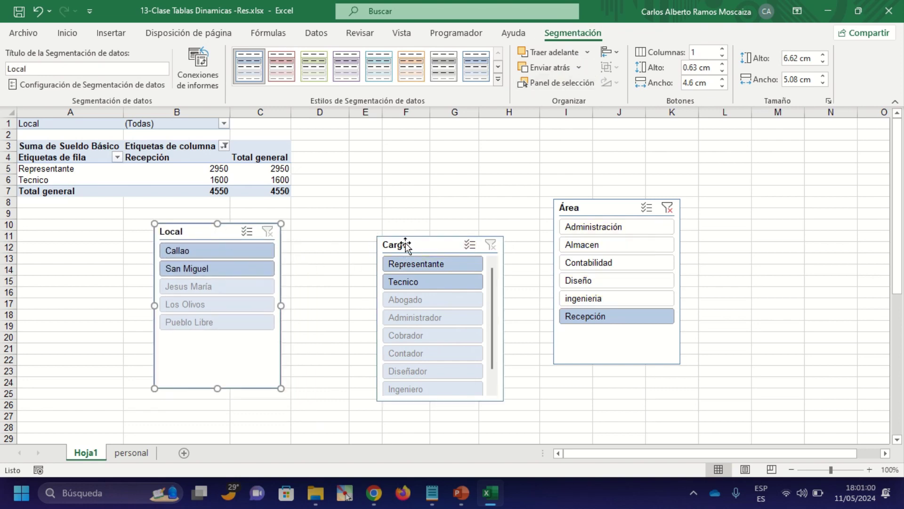
left_click_drag(404, 245, 342, 235)
left_click_drag(597, 211, 520, 234)
left_click(436, 181)
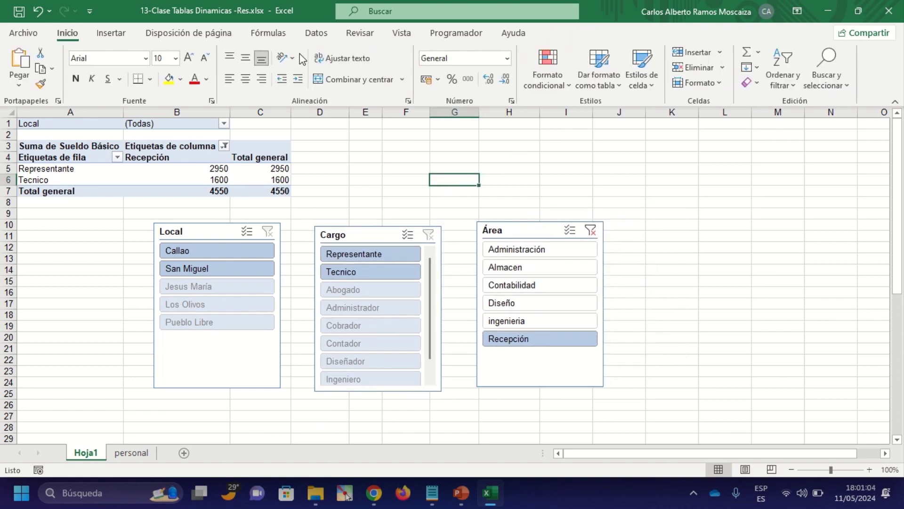
left_click(22, 11)
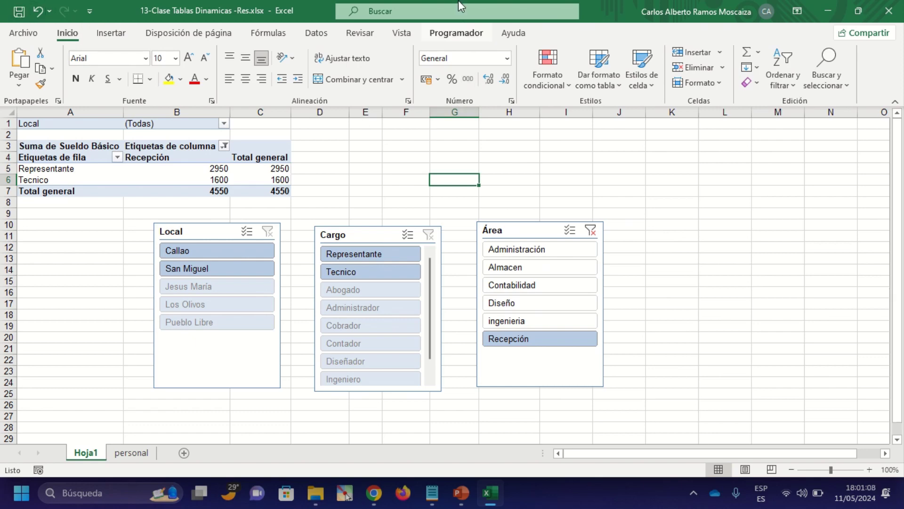